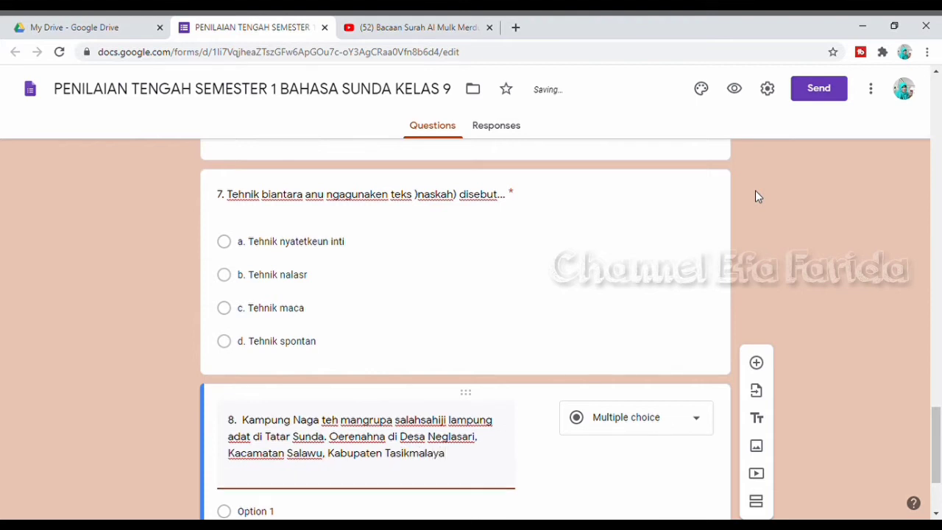
# - End the current sentence of question 8 with a period and add "Beda jeung umumna kampung adat, kampung Naga mahkawilang babari didongkangna,"
pyautogui.write('. ')
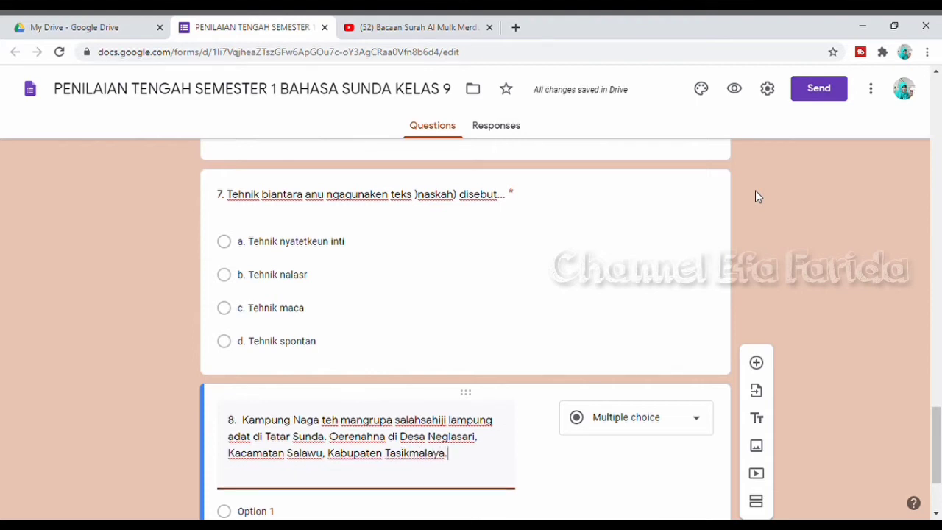
pyautogui.write('Beda jeung umumna ')
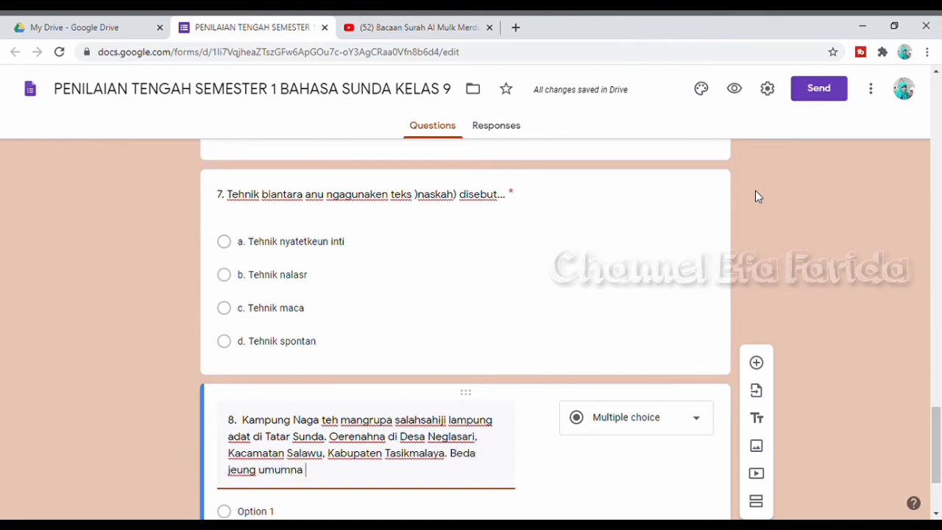
pyautogui.write('kampung')
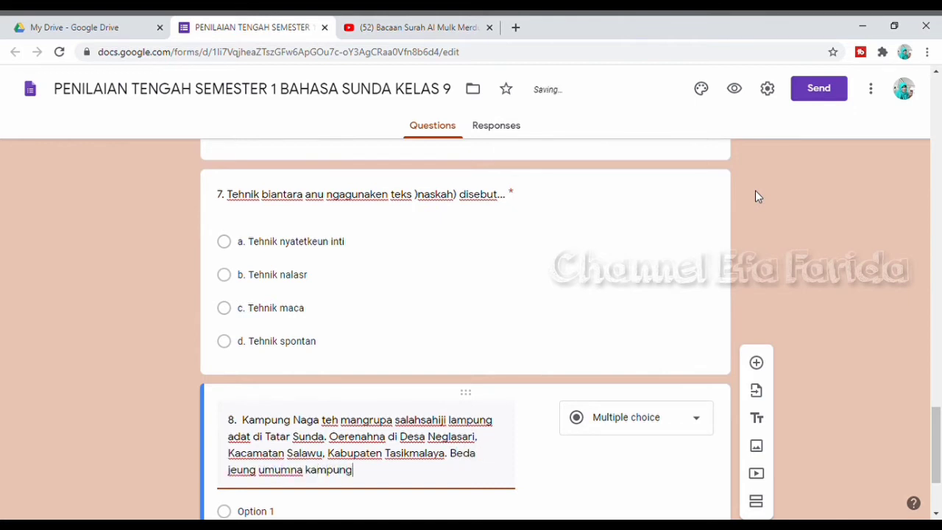
pyautogui.write(' adat, kampun')
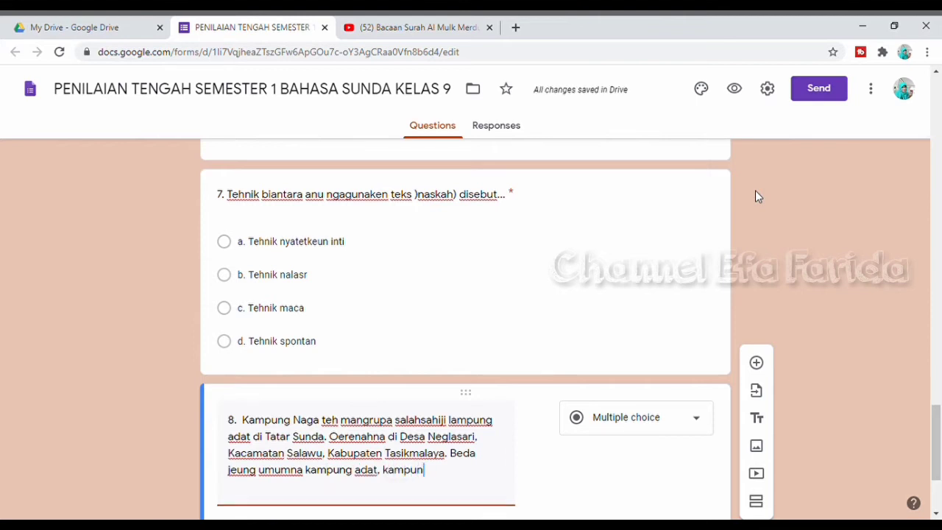
pyautogui.write('g Naga mah')
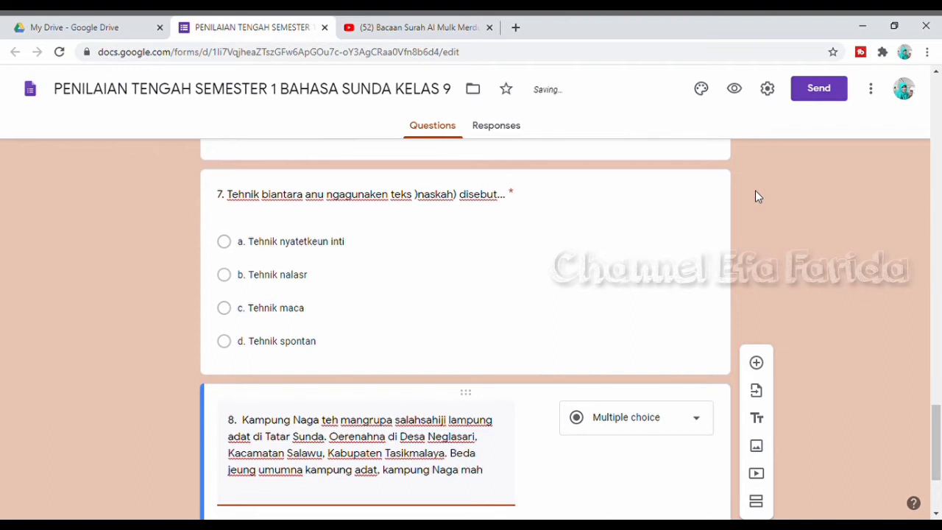
pyautogui.write('kawi')
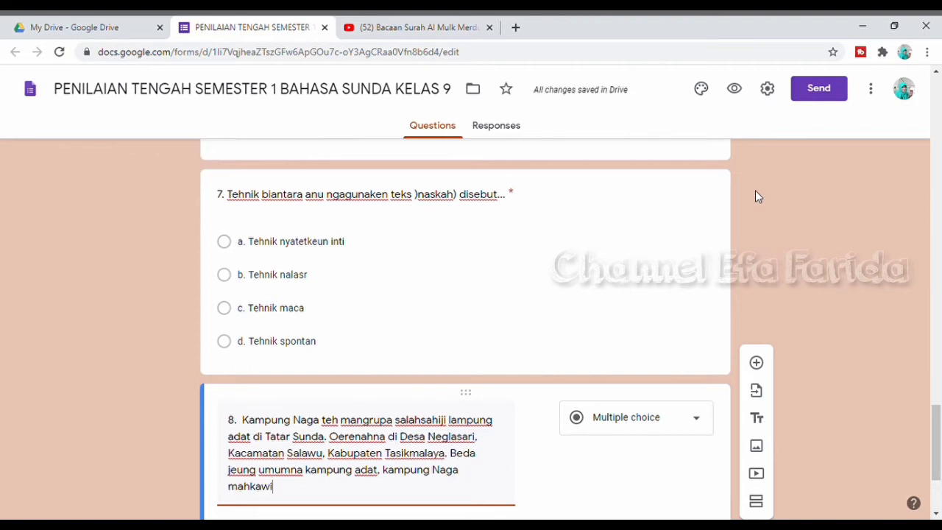
pyautogui.write('lang gampa')
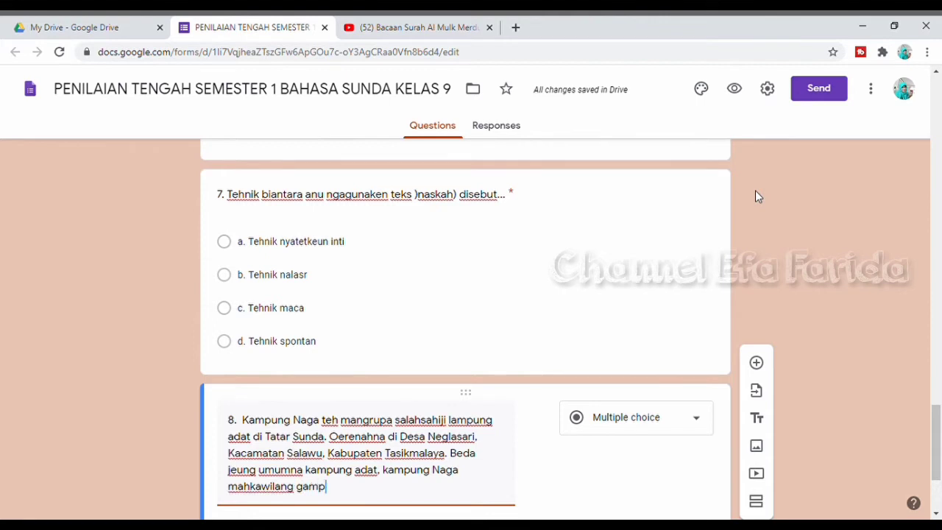
pyautogui.press('BackSpace')
pyautogui.press('BackSpace')
pyautogui.press('BackSpace')
pyautogui.press('BackSpace')
pyautogui.write('babari')
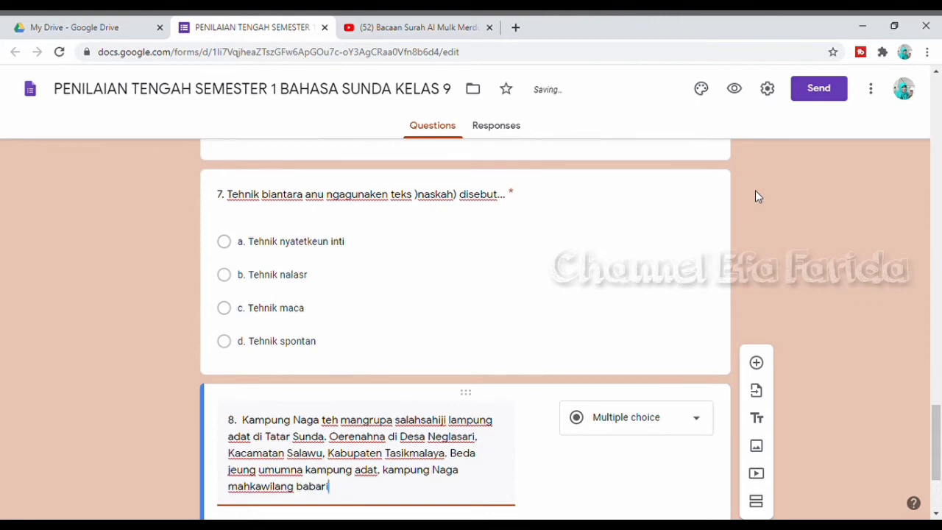
pyautogui.write(' didongkangn')
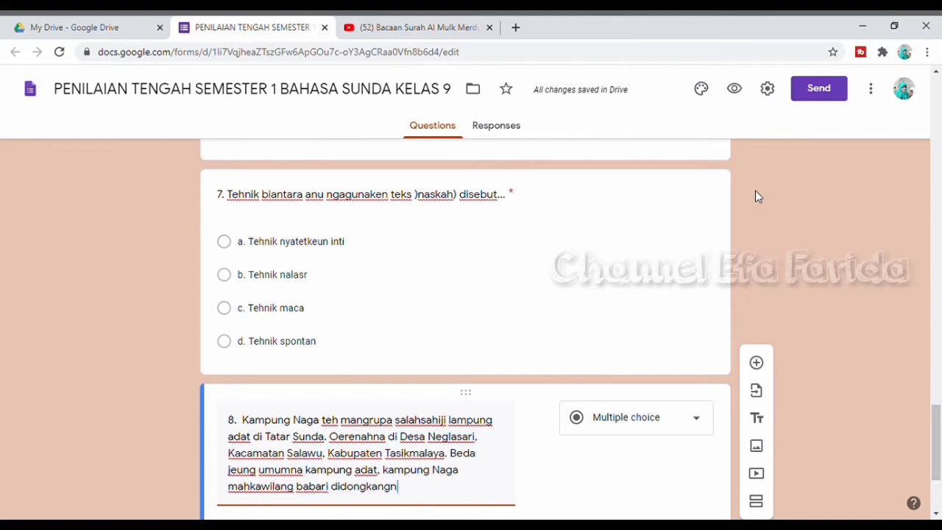
pyautogui.write('a, ')
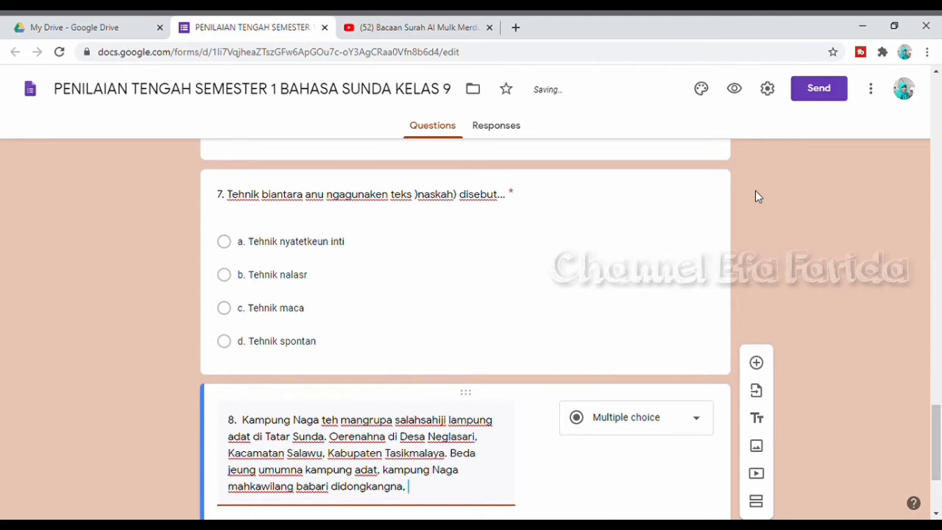
# - Continue question 8's text with "lantaran henteu jauh ti jalan gede Garut jeung Tasikmalaya"
pyautogui.write('lantaran henteu')
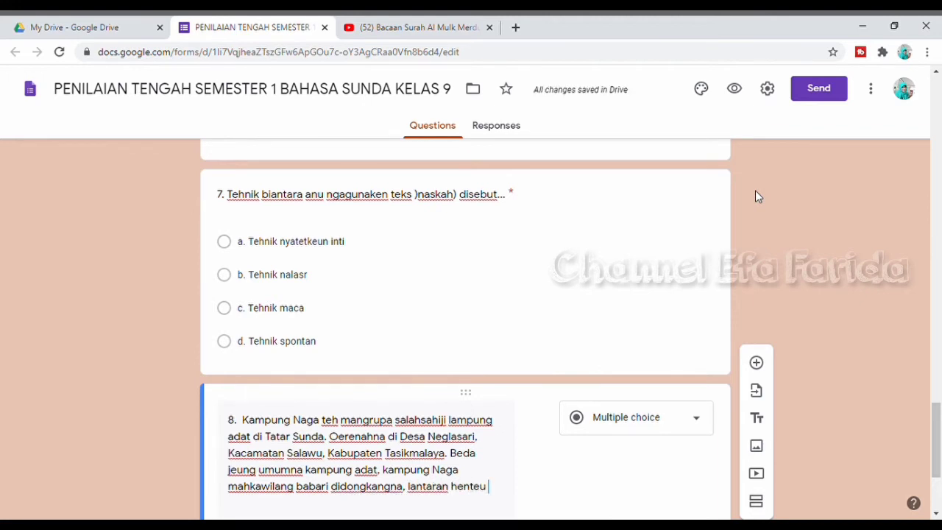
pyautogui.write(' jauh ti j')
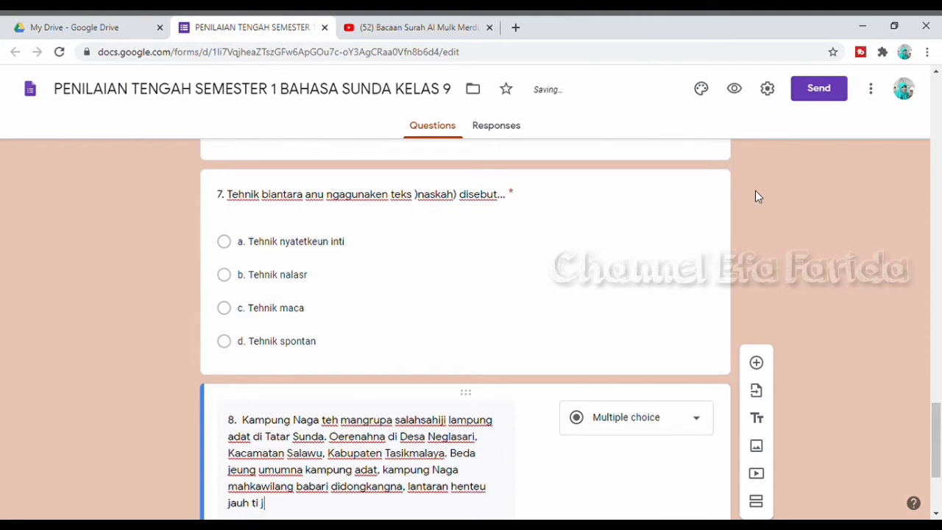
pyautogui.write('alan gede Garut')
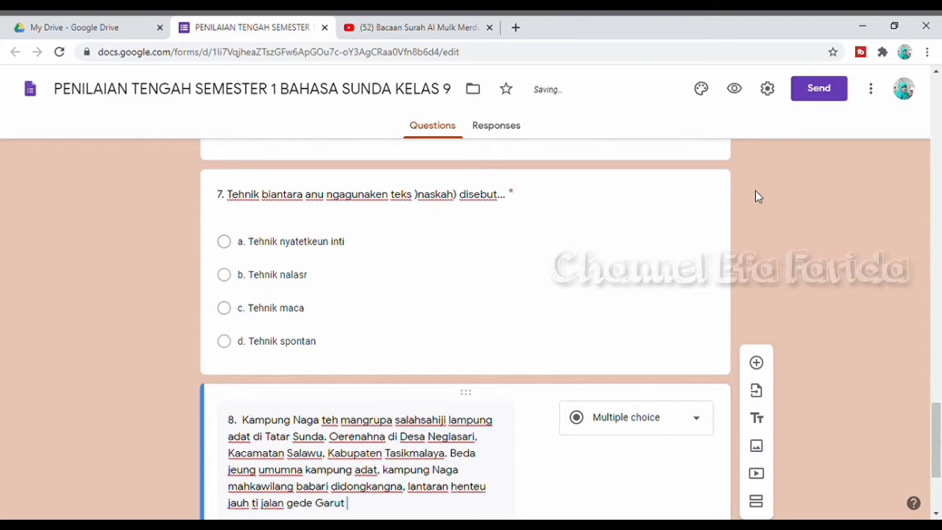
pyautogui.write(' jeung Tasi')
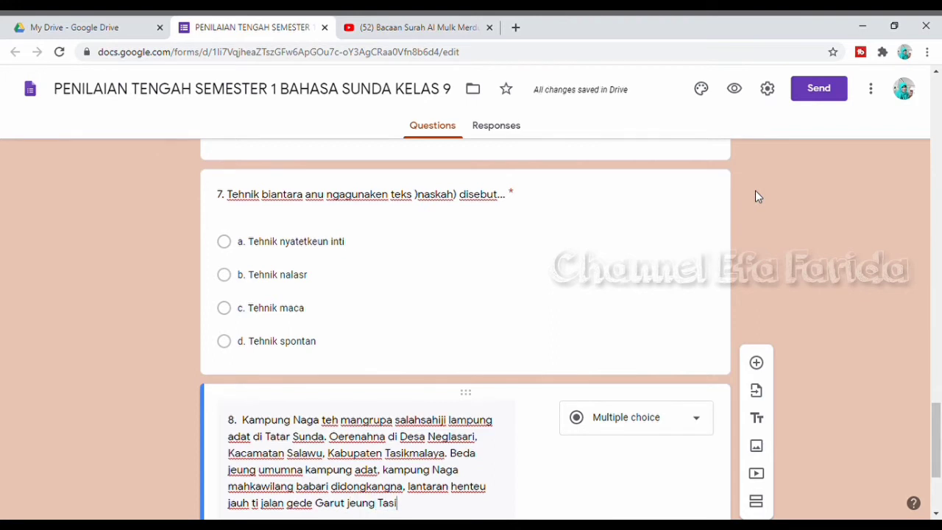
pyautogui.write('kmalaya')
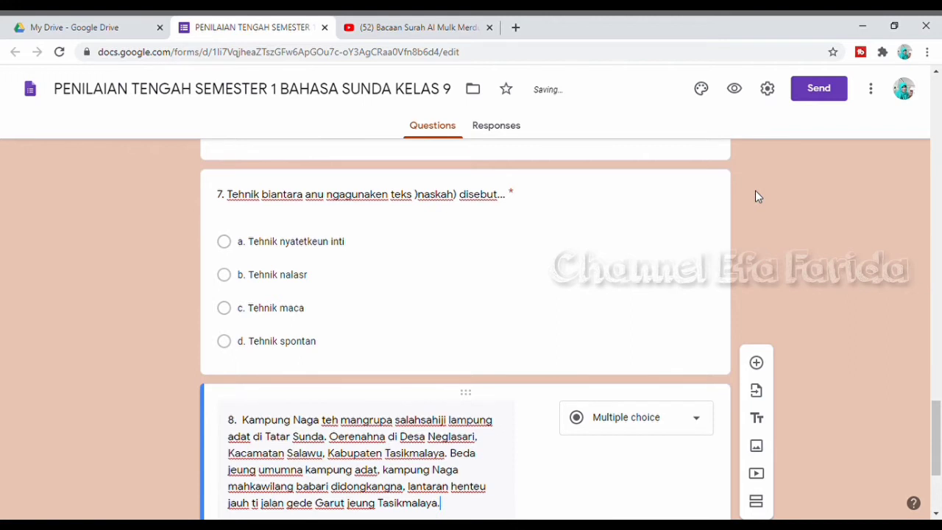
# - Finish question 8's text with a period and the prompt "Teks di gigir nyaritakeun ngeunaan Kampung Adat..."
pyautogui.write('. Teks di ')
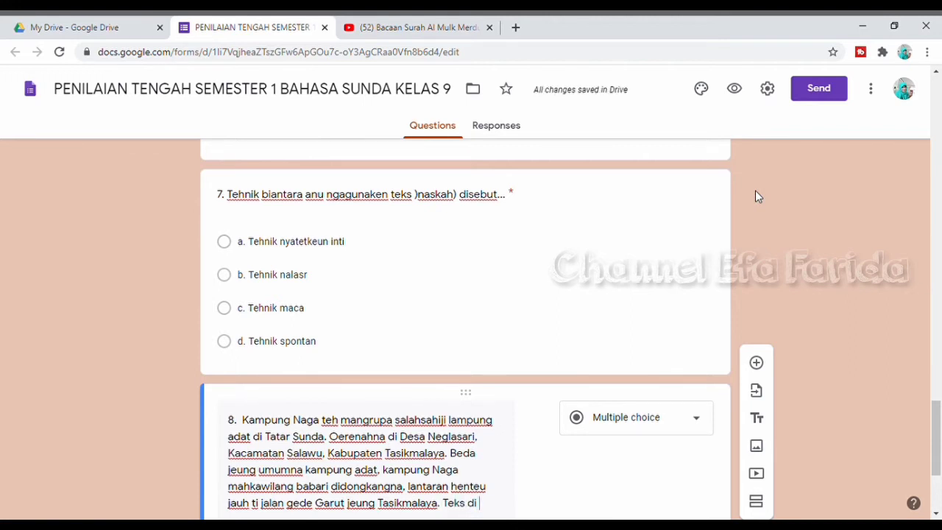
pyautogui.write('gigir n')
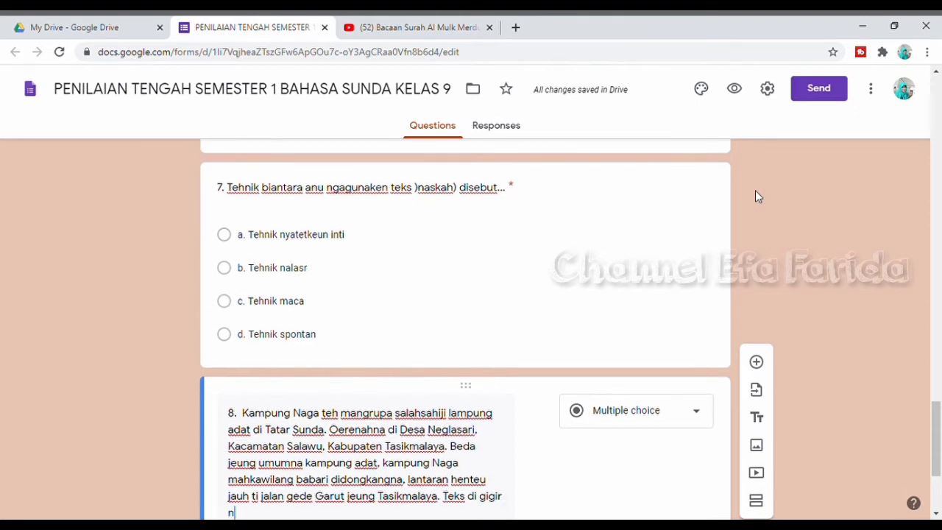
pyautogui.write('yaritakeu')
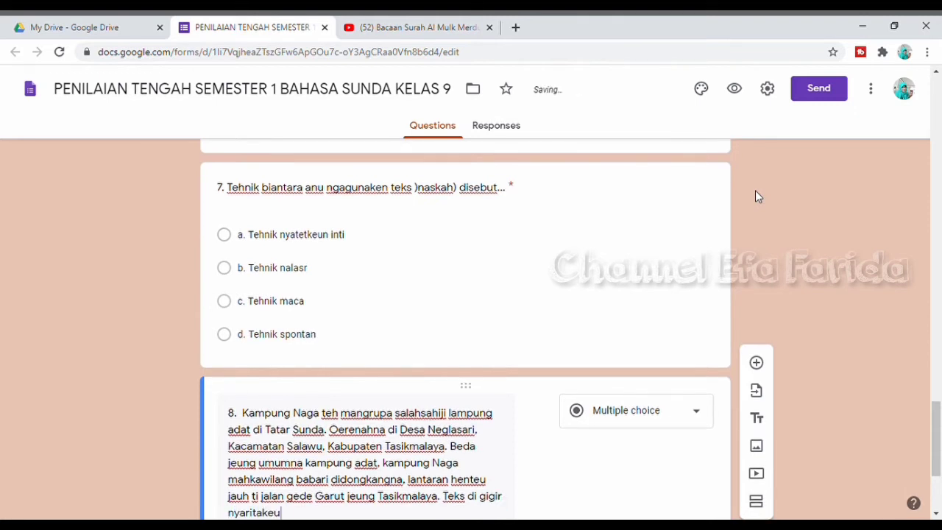
pyautogui.write('n ngeunaan Kampung')
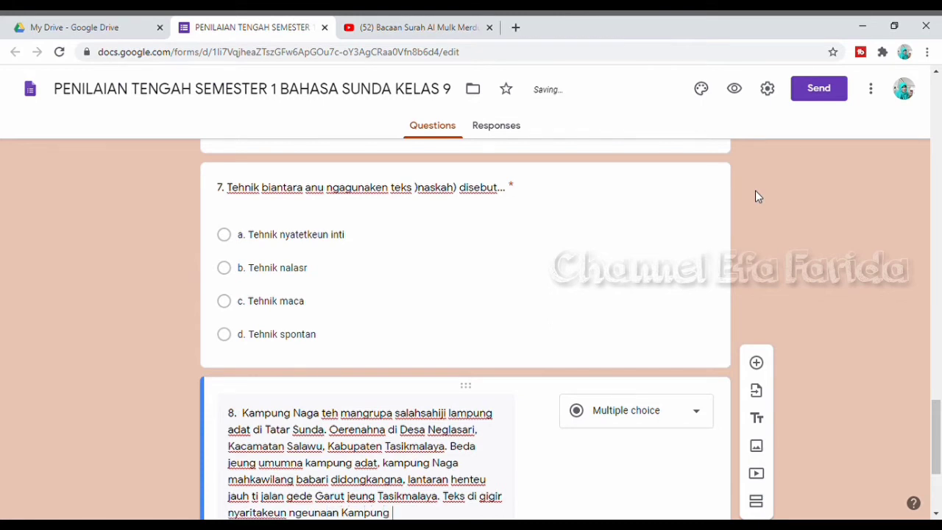
pyautogui.write(' Adata...')
pyautogui.press('BackSpace')
pyautogui.write('...')
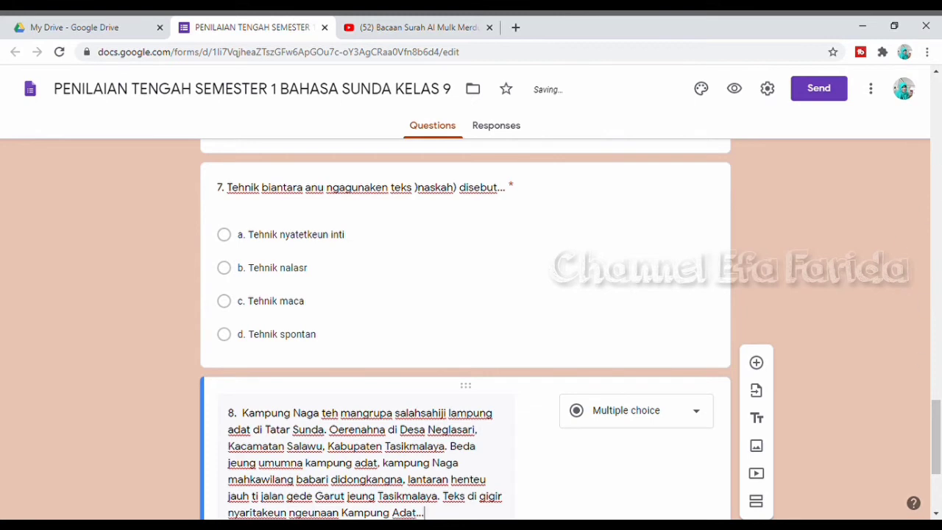
# - Enter "a. Baduy" and "b. Ciptagelar" as the first two answer options of question 8
pyautogui.scroll(-2, 492, 409)
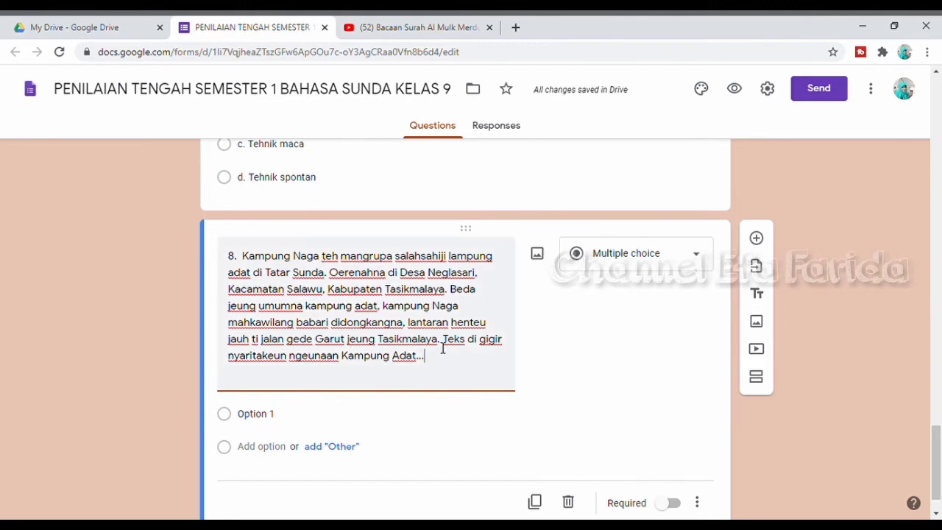
pyautogui.scroll(1, 447, 349)
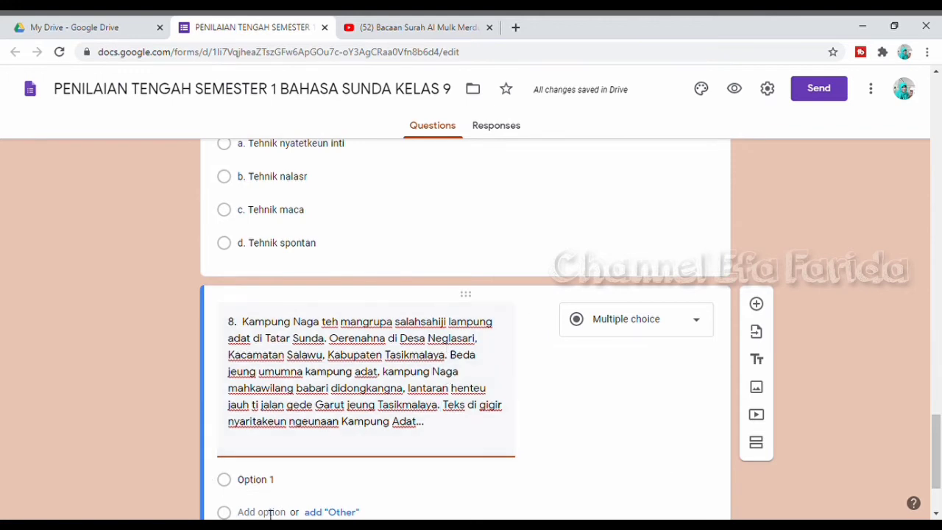
pyautogui.click(271, 490)
pyautogui.write('a')
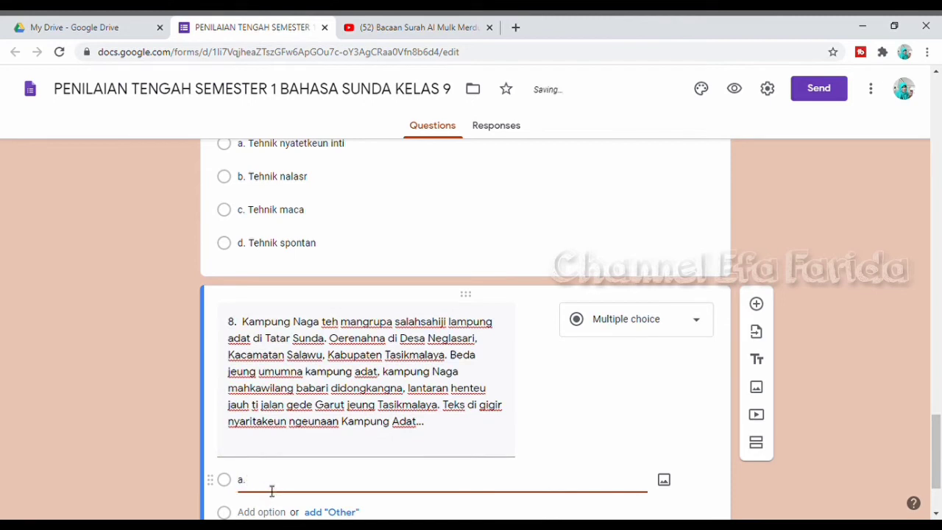
pyautogui.write('. Badi')
pyautogui.press('Return')
pyautogui.write('b')
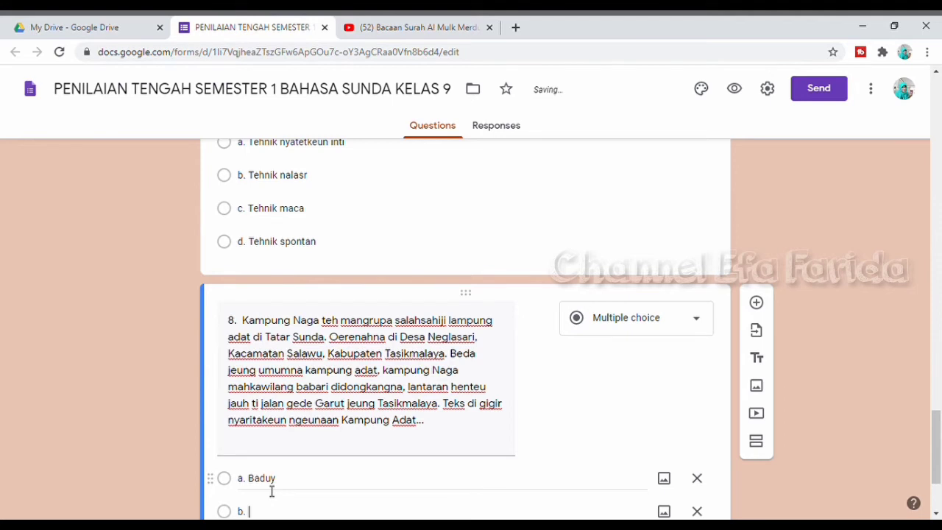
pyautogui.write('. Ciptag')
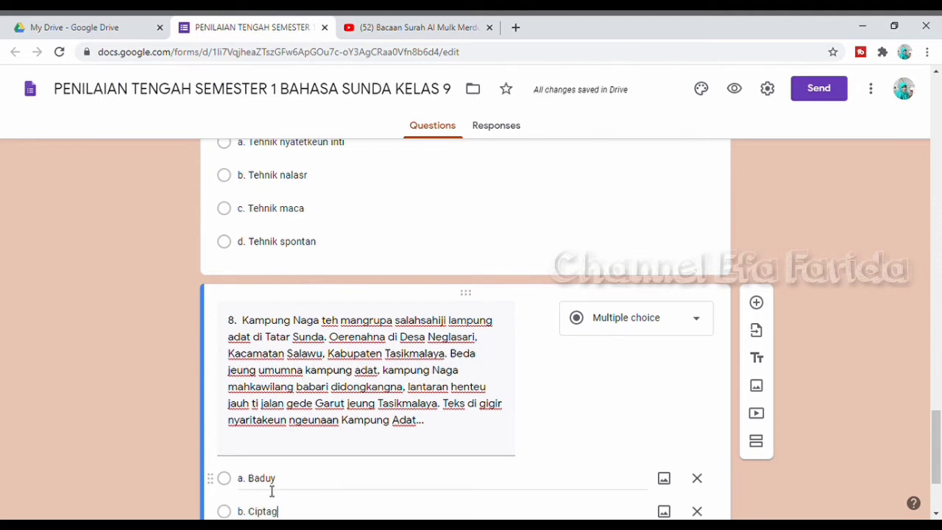
pyautogui.write('elar')
# - Add "c. Naga" and "d. Kuta" as the third and fourth answer options of question 8
pyautogui.press('Return')
pyautogui.write('c.')
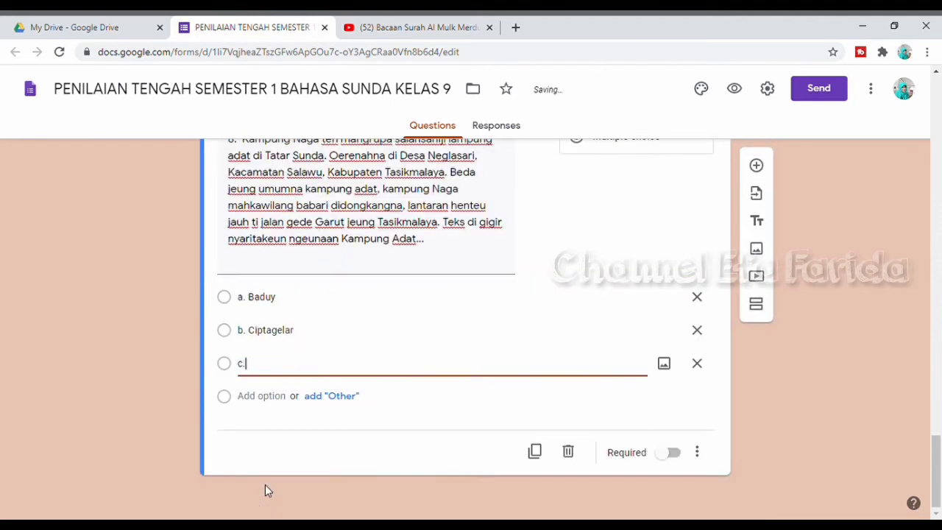
pyautogui.write(' Naga')
pyautogui.press('Return')
pyautogui.write('d.')
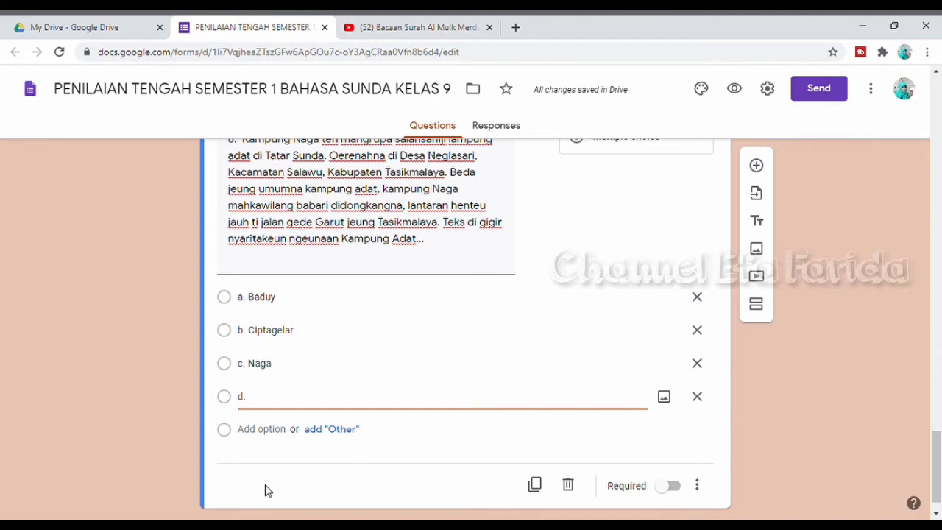
pyautogui.write('Kuta')
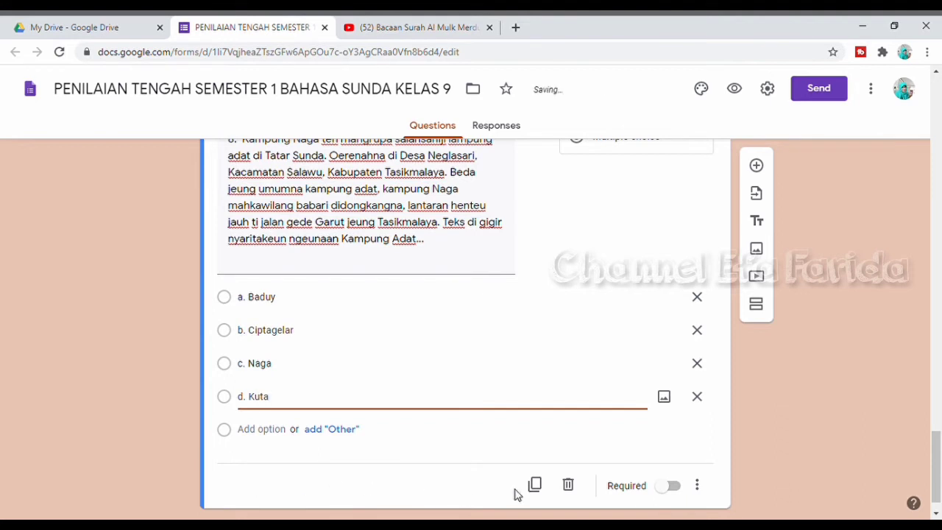
# - Make question 8 a required question
pyautogui.click(688, 487)
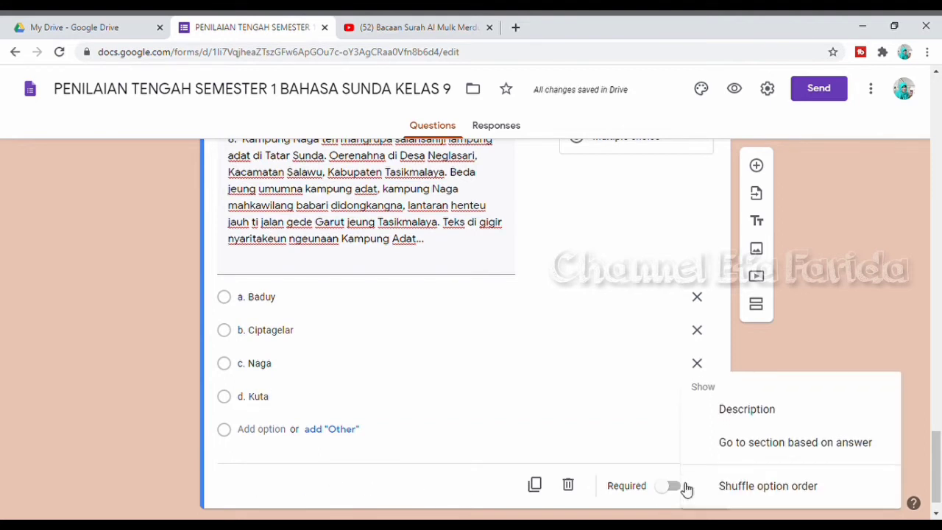
pyautogui.click(678, 491)
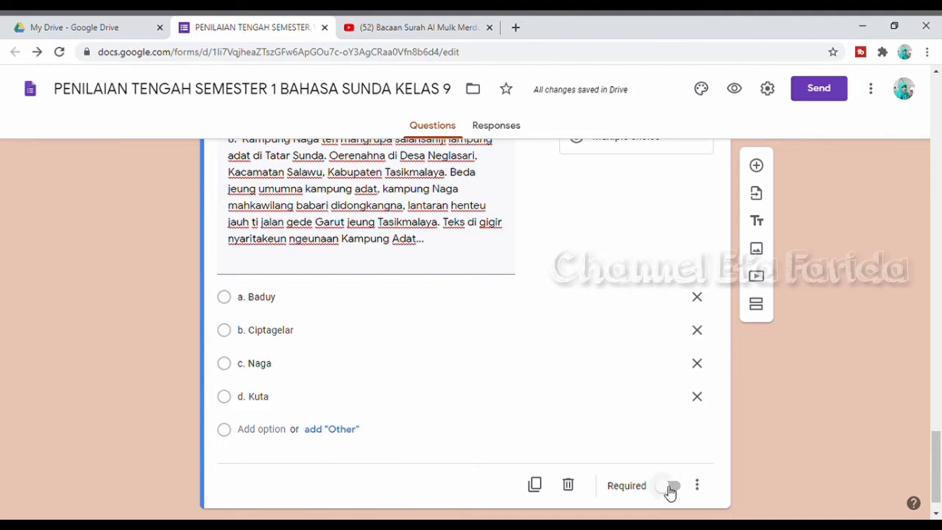
pyautogui.click(676, 488)
# - Remove the number "8." and its spacing from the start of the Kampung Naga question text
pyautogui.click(937, 73)
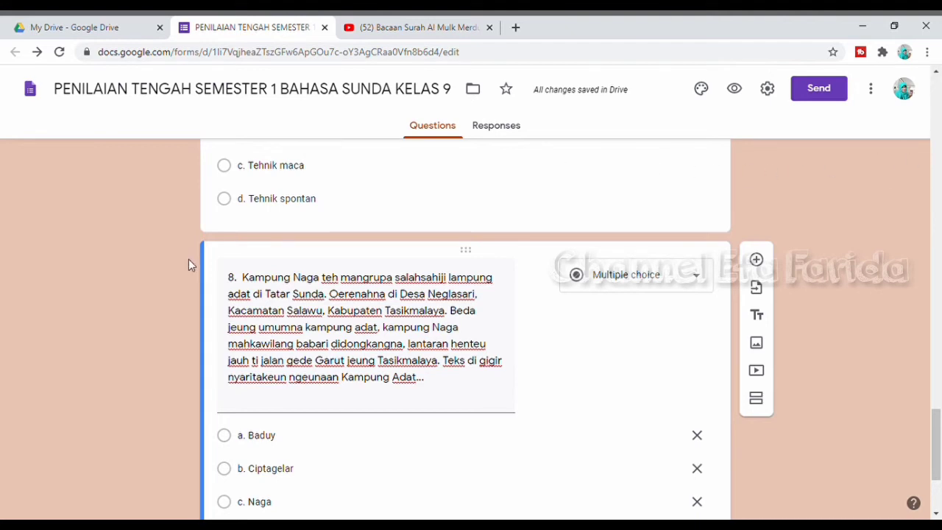
pyautogui.click(262, 291)
pyautogui.hotkey('ctrl', 'a')
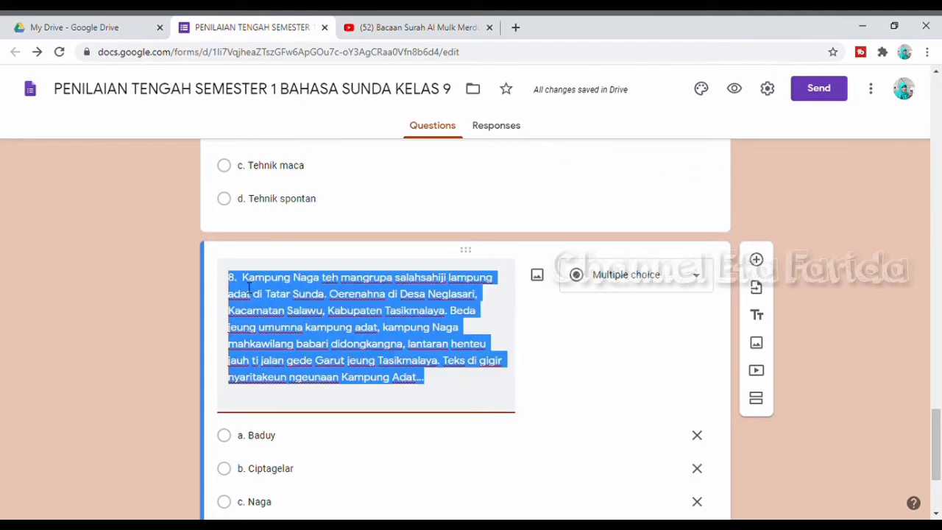
pyautogui.click(248, 285)
pyautogui.press('BackSpace')
pyautogui.press('BackSpace')
pyautogui.press('BackSpace')
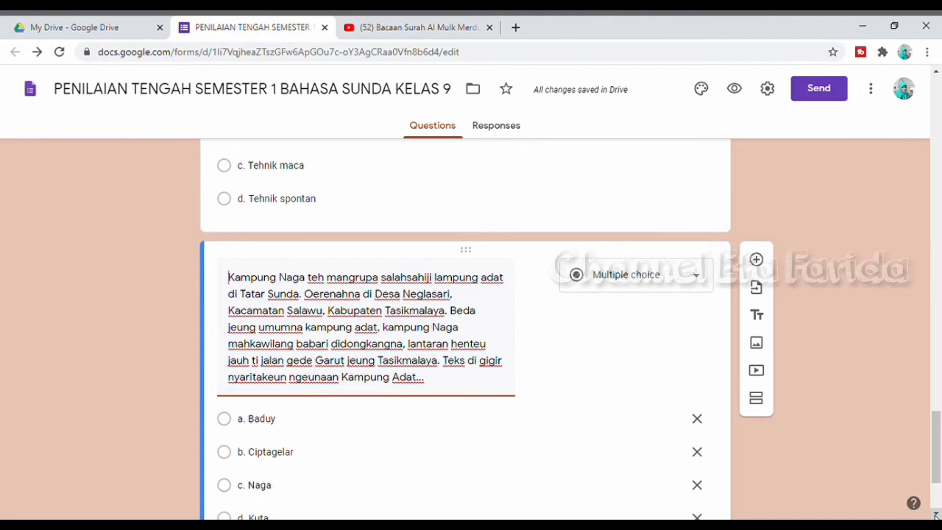
# - Delete the closing sentence "Teks di gigir nyaritakeun ngeunaan Kampung Adat..." from the Kampung Naga question text
pyautogui.scroll(-1, 565, 267)
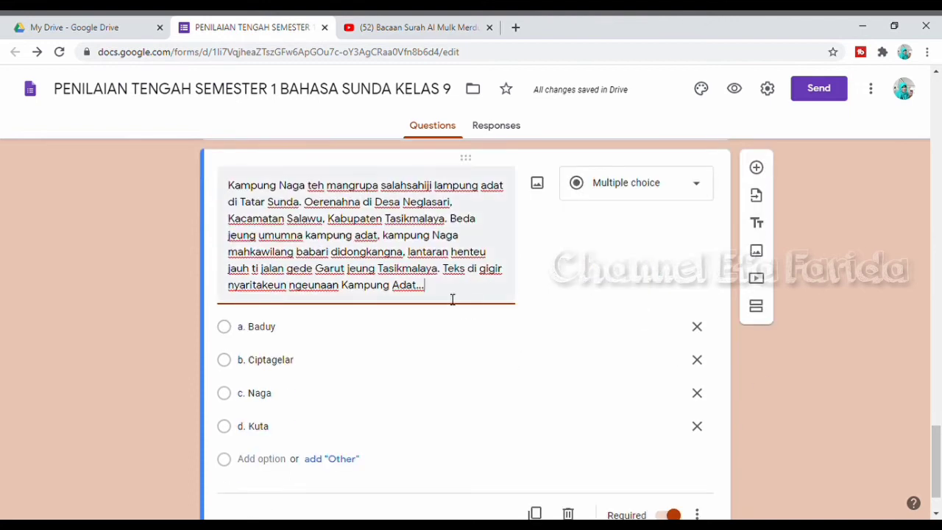
pyautogui.moveTo(452, 299)
pyautogui.mouseDown()
pyautogui.moveTo(318, 311)
pyautogui.moveTo(245, 300)
pyautogui.moveTo(331, 272)
pyautogui.moveTo(463, 280)
pyautogui.moveTo(451, 280)
pyautogui.mouseUp()
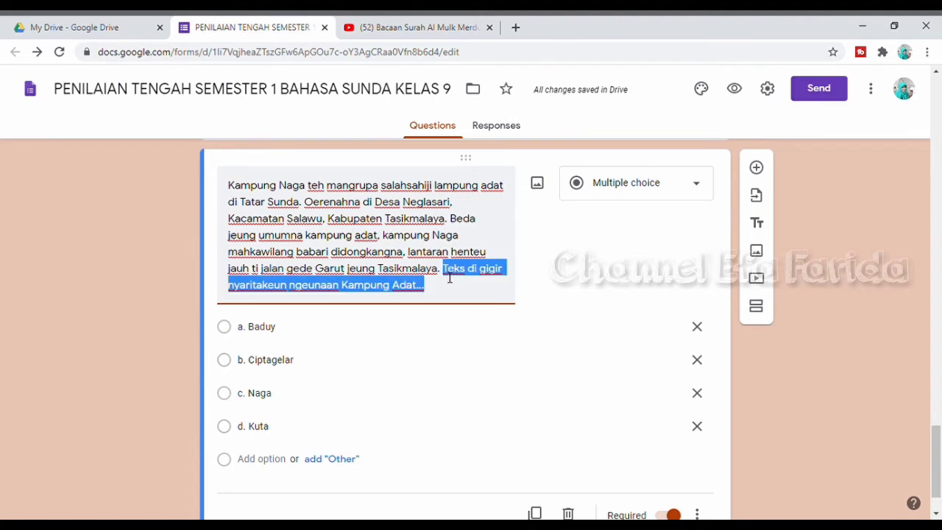
pyautogui.press('BackSpace')
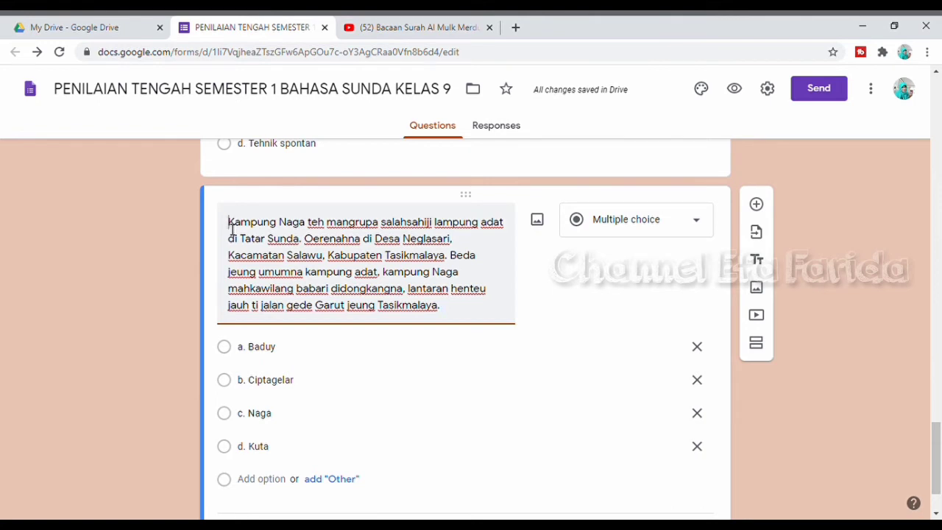
# - Remove the answer options "a. Baduy", "b. Ciptagelar" and "c. Naga" from the Kampung Naga question
pyautogui.click(697, 347)
pyautogui.click(697, 379)
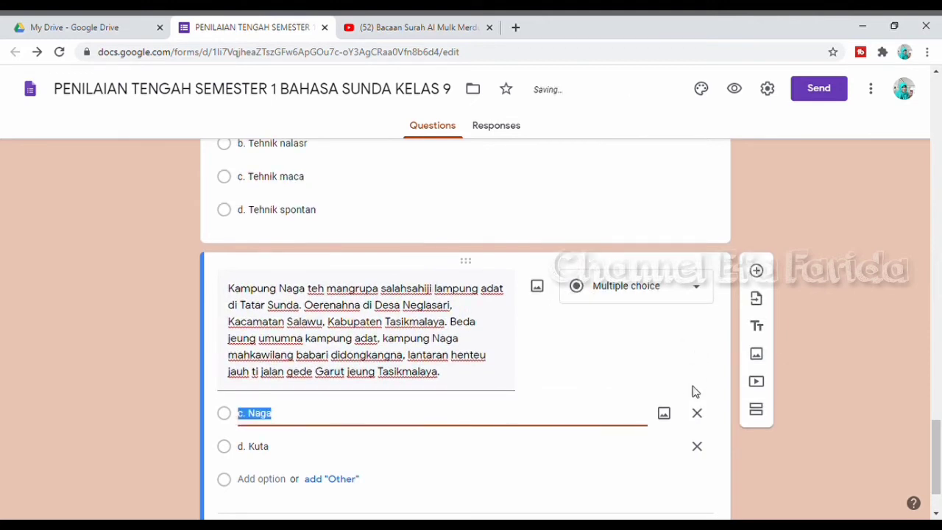
pyautogui.click(697, 413)
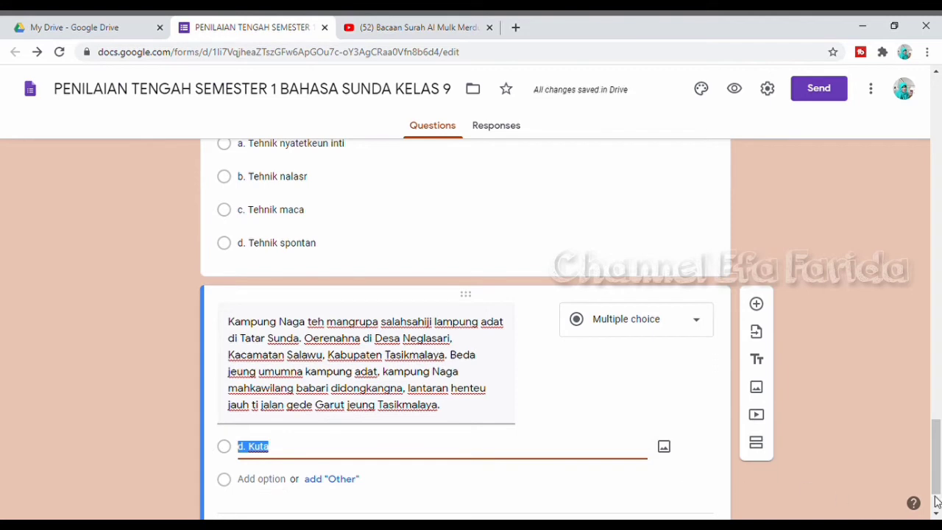
# - Delete the whole Kampung Naga question and reload the form editor
pyautogui.scroll(-2, 937, 500)
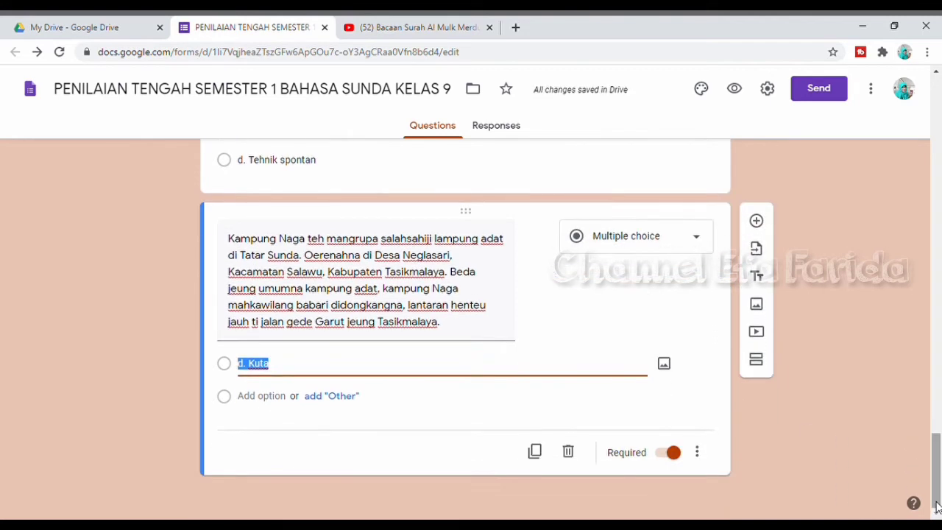
pyautogui.click(588, 475)
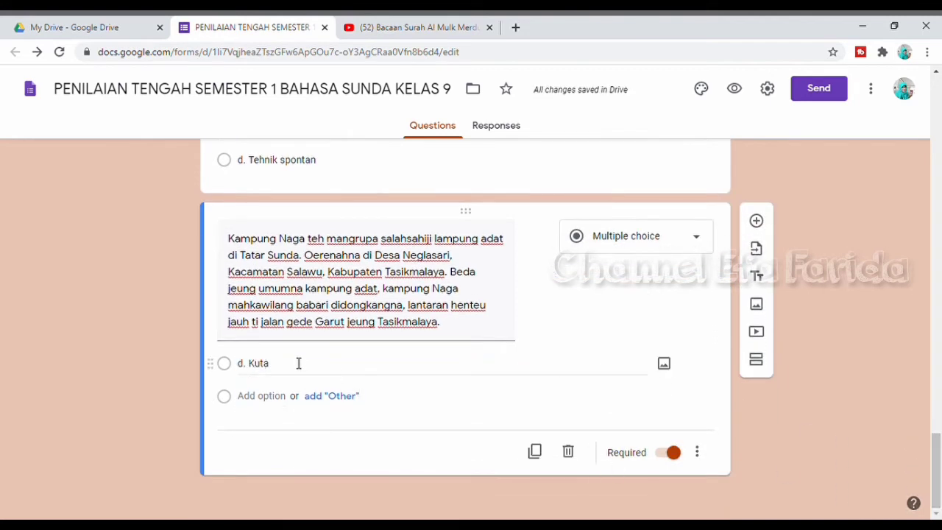
pyautogui.click(253, 364)
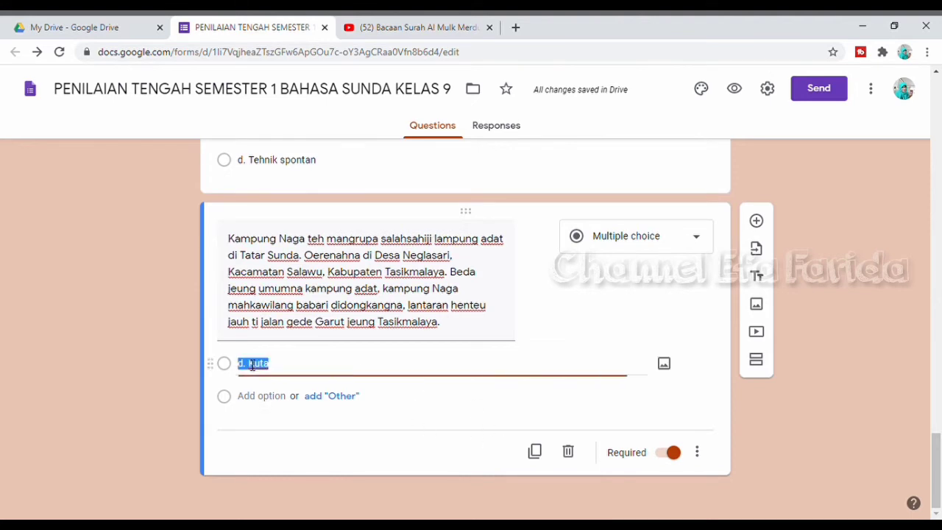
pyautogui.click(569, 452)
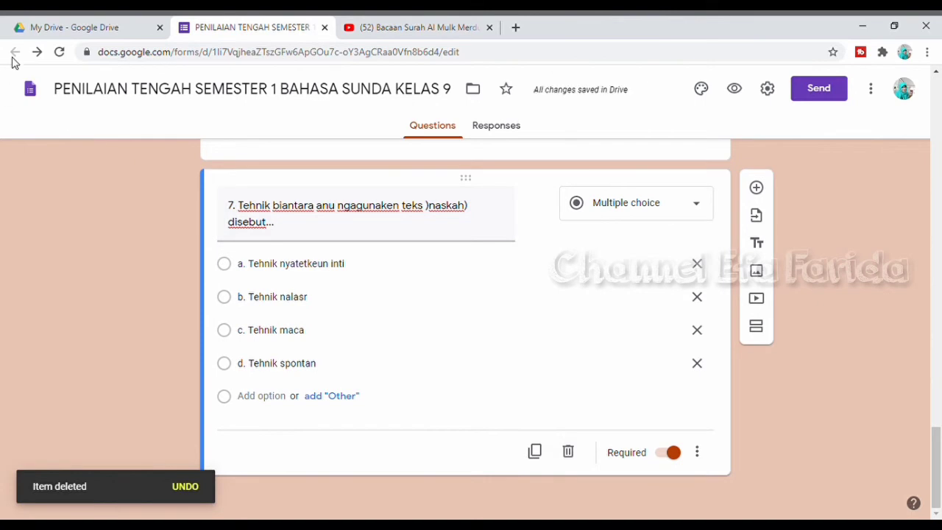
pyautogui.click(61, 56)
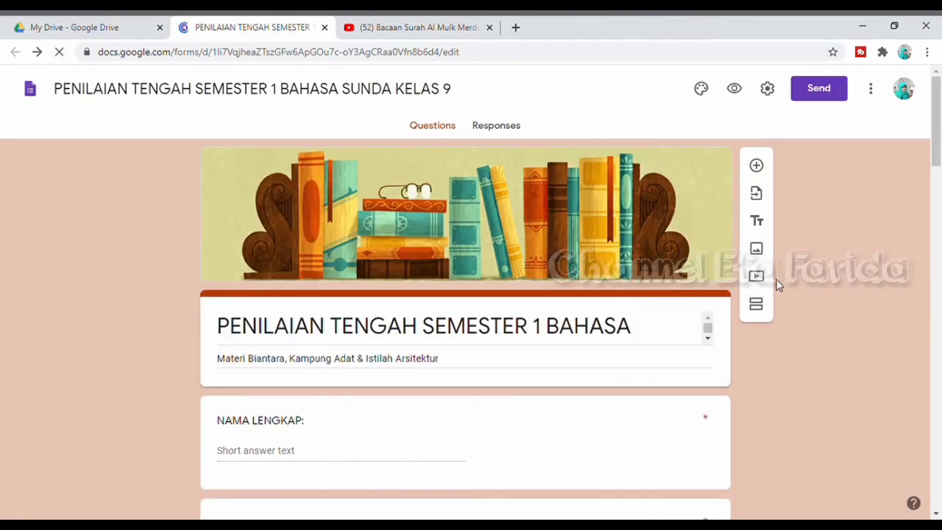
# - Add a new question below question 7 and set its type to Paragraph
pyautogui.moveTo(936, 158); pyautogui.dragTo(937, 346)
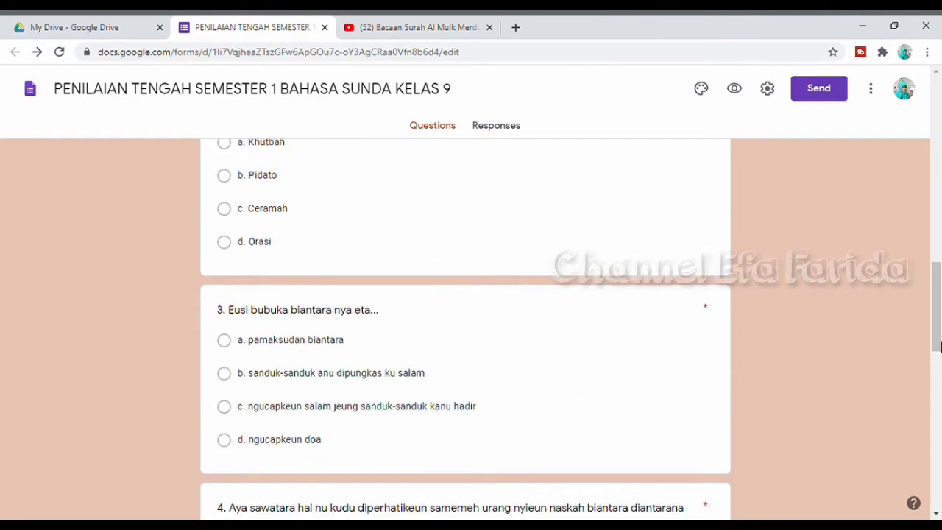
pyautogui.moveTo(940, 407); pyautogui.dragTo(935, 495)
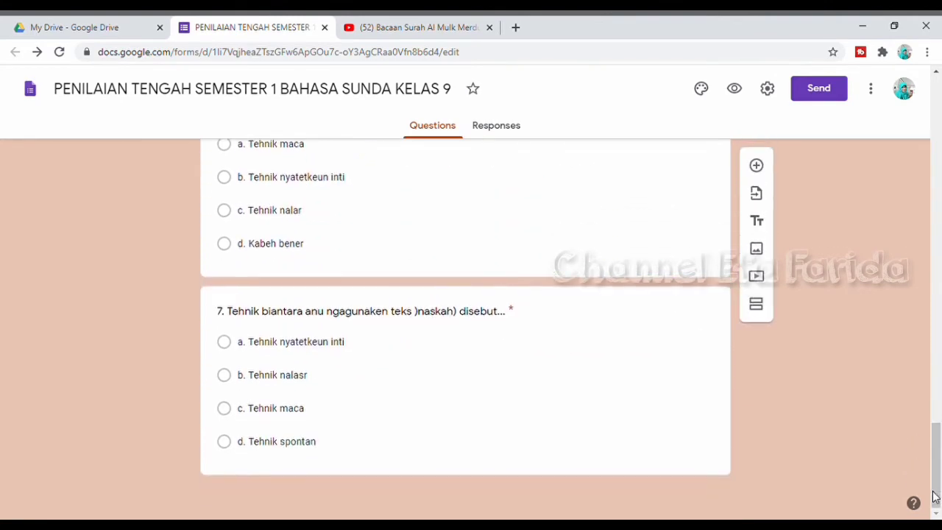
pyautogui.click(352, 446)
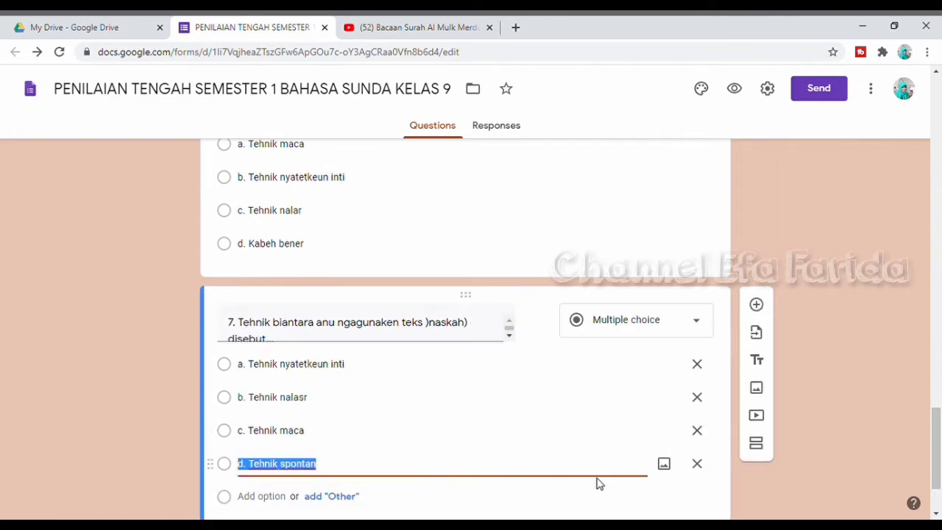
pyautogui.scroll(-2, 939, 499)
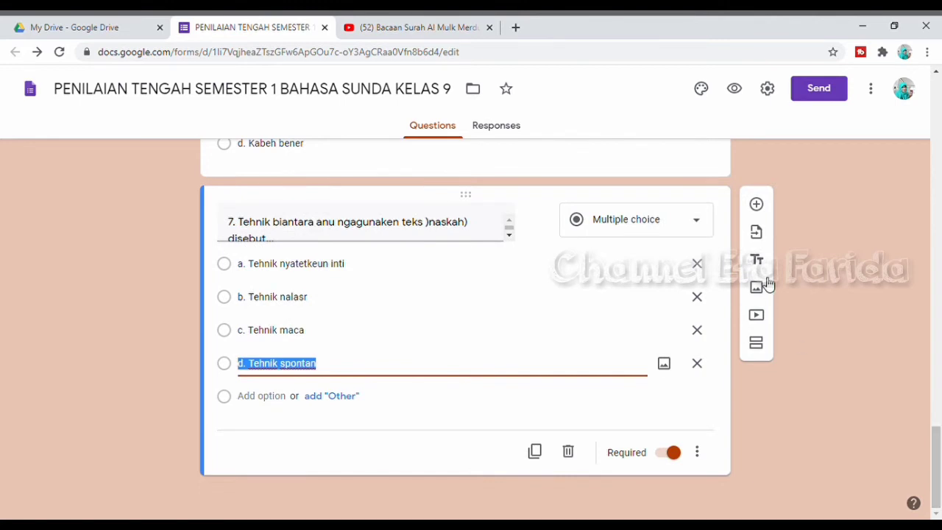
pyautogui.click(758, 207)
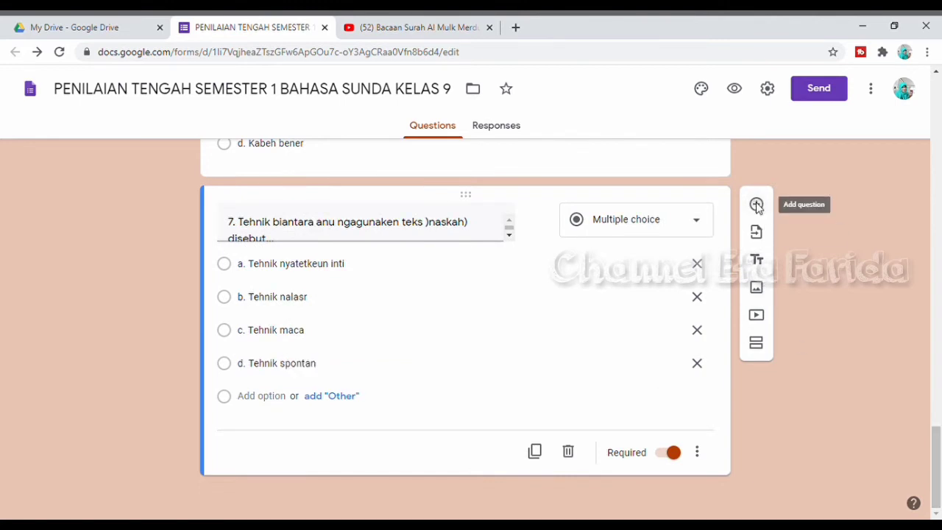
pyautogui.click(756, 206)
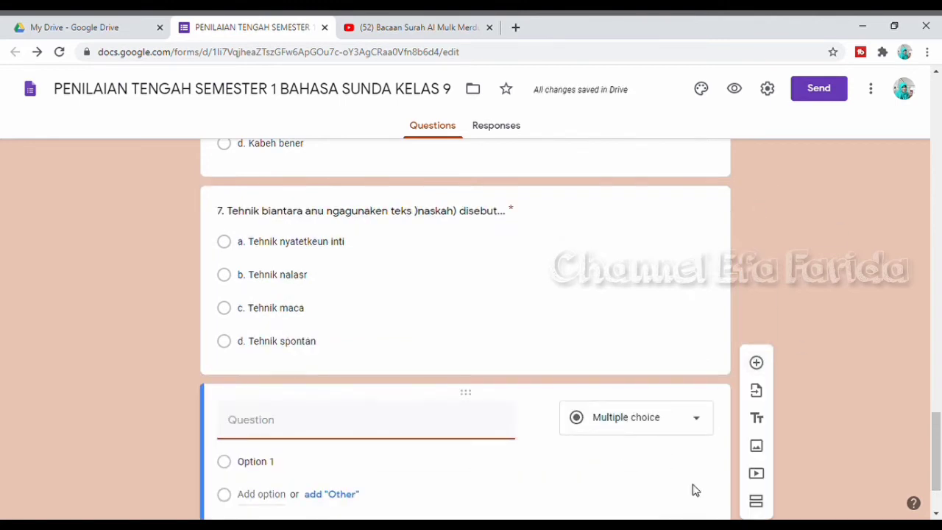
pyautogui.click(698, 430)
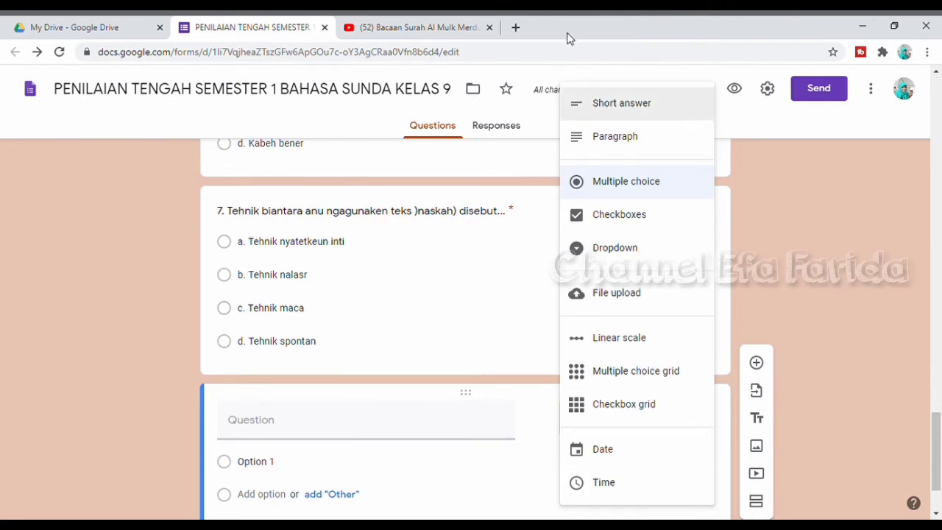
pyautogui.click(599, 139)
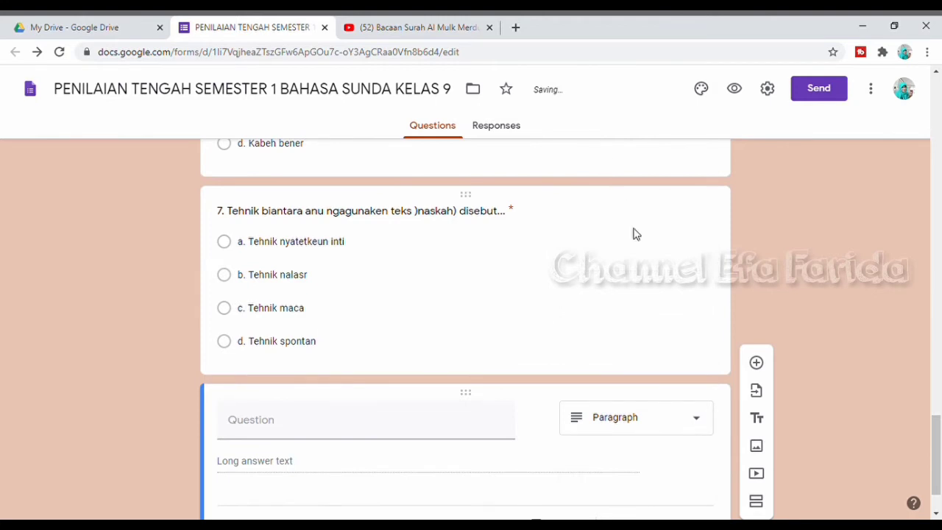
# - Try the Linear scale type on the new question, and return it to Paragraph
pyautogui.scroll(-1, 939, 501)
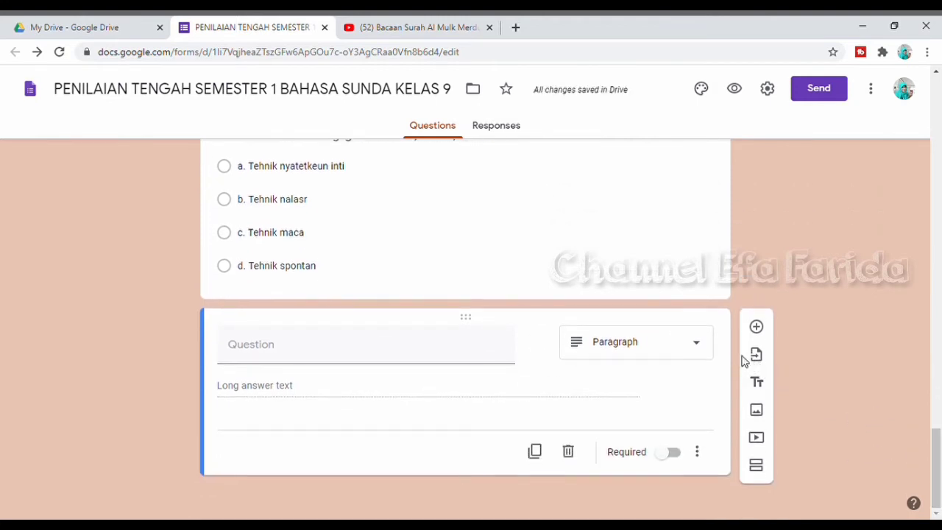
pyautogui.click(697, 344)
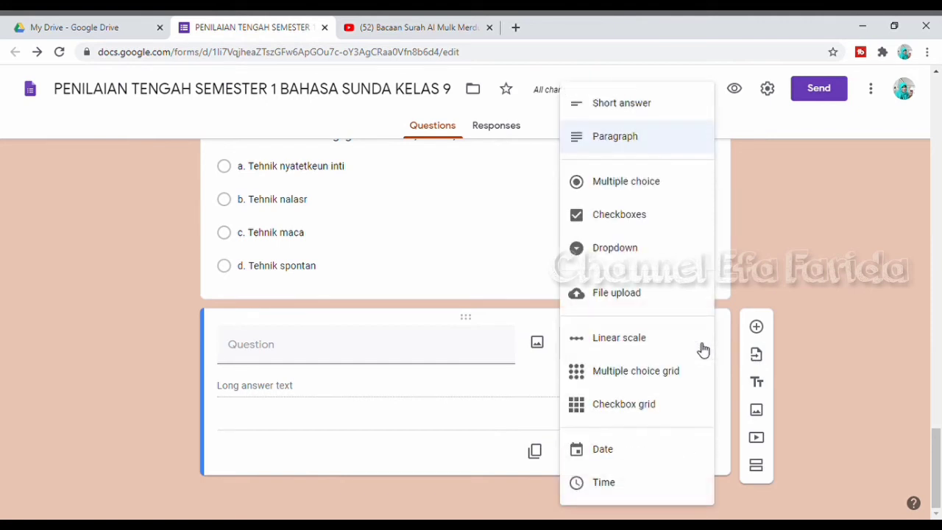
pyautogui.click(643, 346)
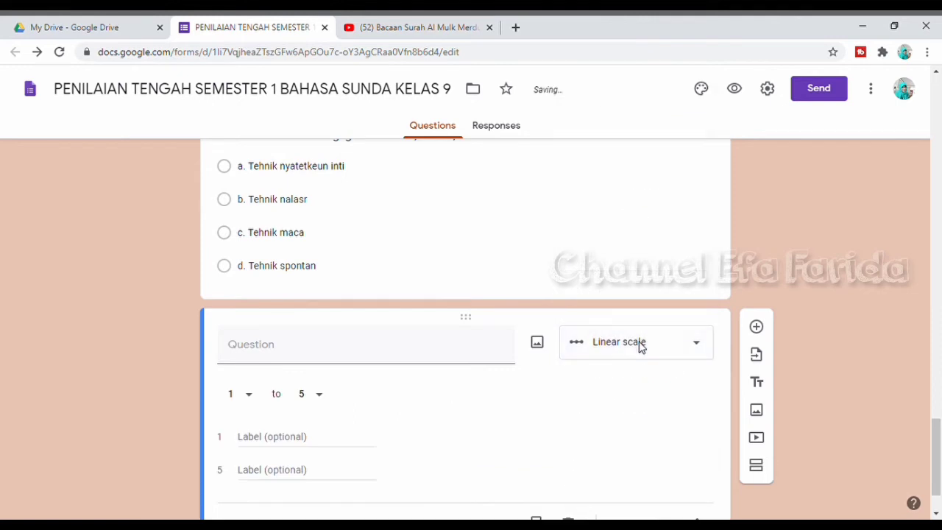
pyautogui.click(683, 352)
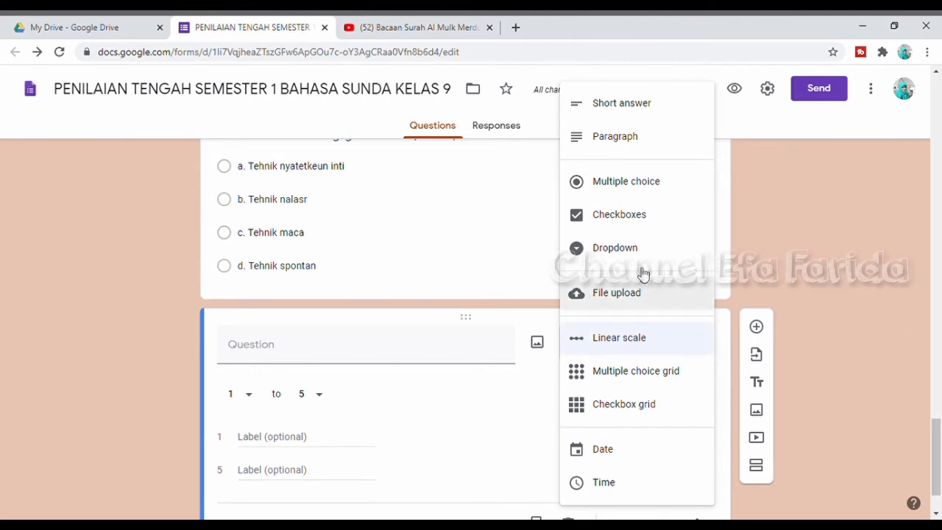
pyautogui.click(636, 138)
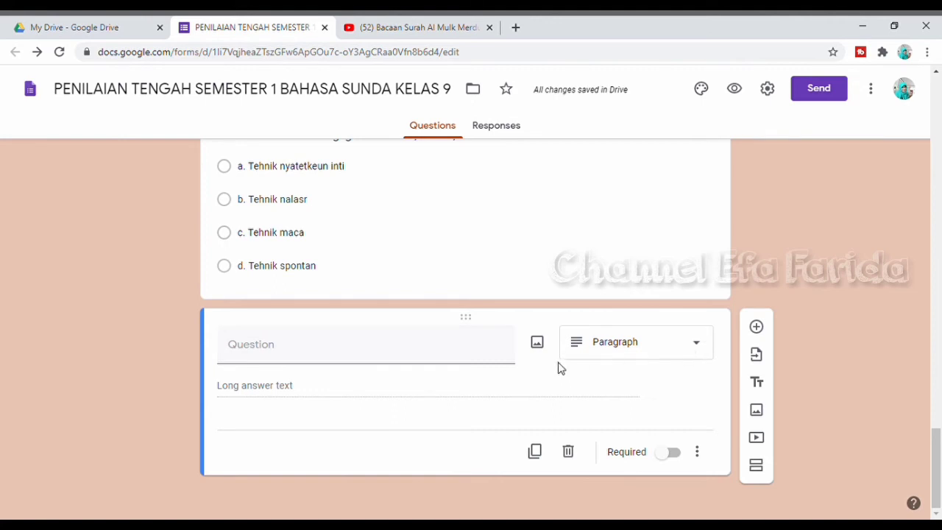
pyautogui.click(489, 359)
pyautogui.click(703, 352)
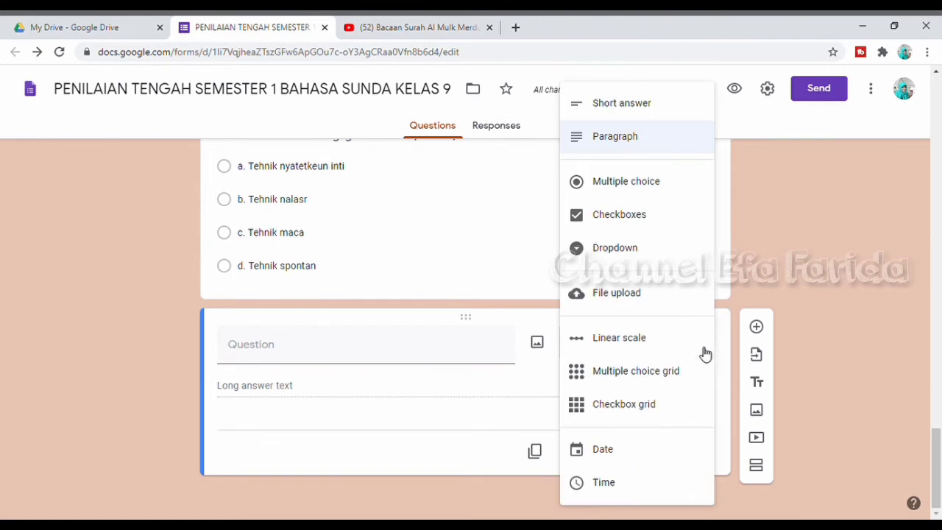
pyautogui.click(812, 388)
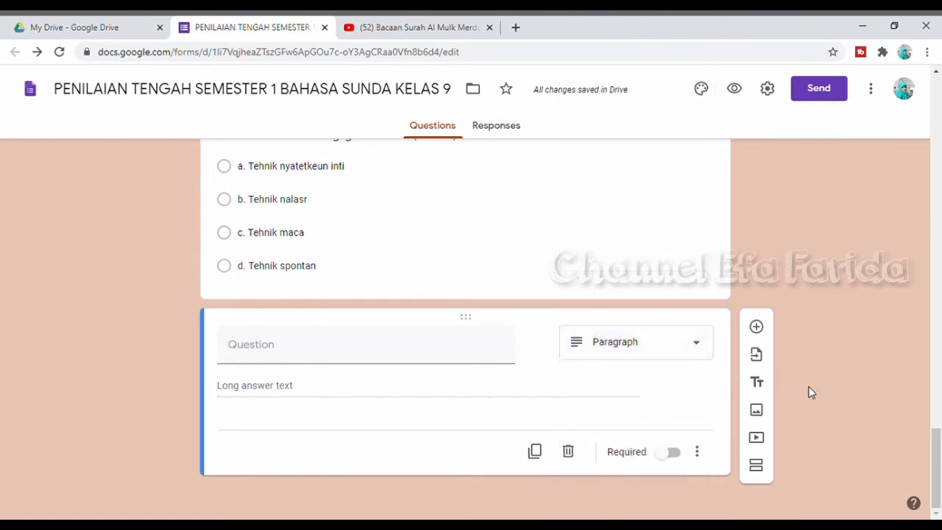
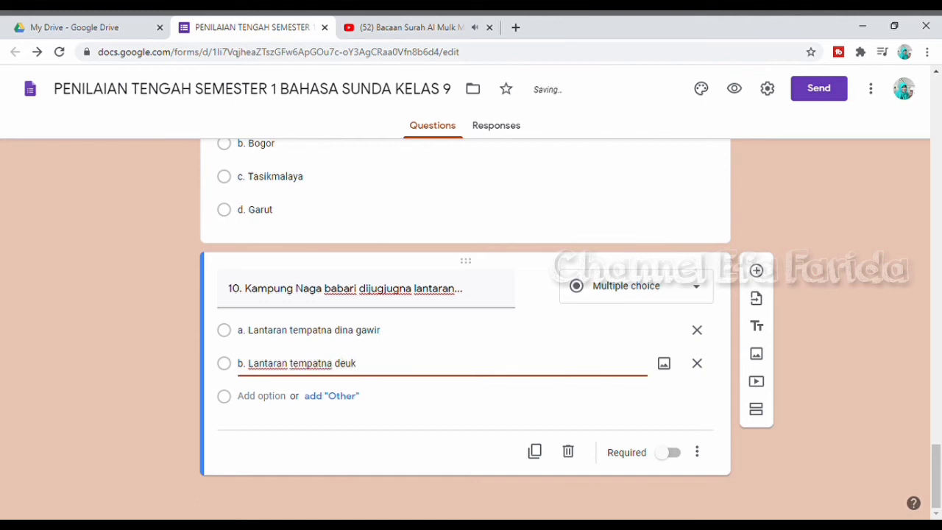
# - Complete the second option of question 10 as "b. Lantaran tempatna deukeut jeung puseur dayeuh (pusat kota)"
pyautogui.write('eut jeung puse')
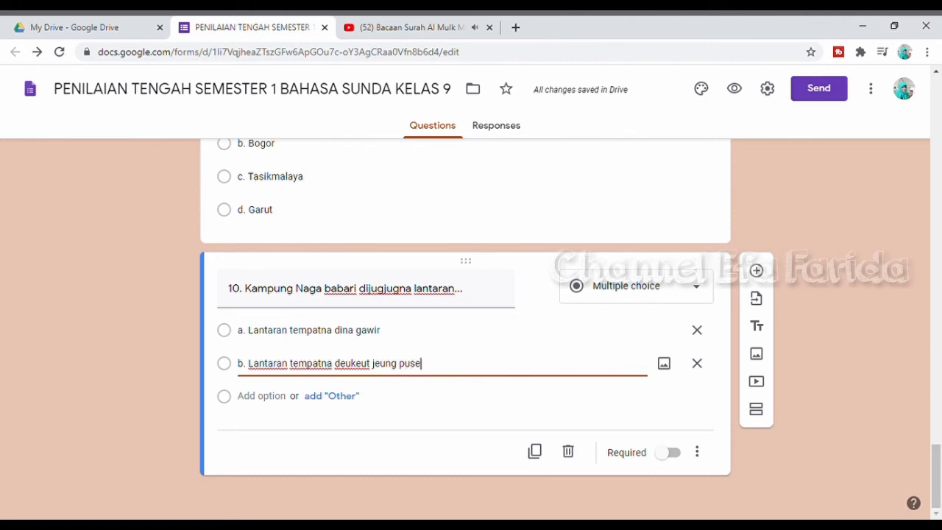
pyautogui.write('ur day')
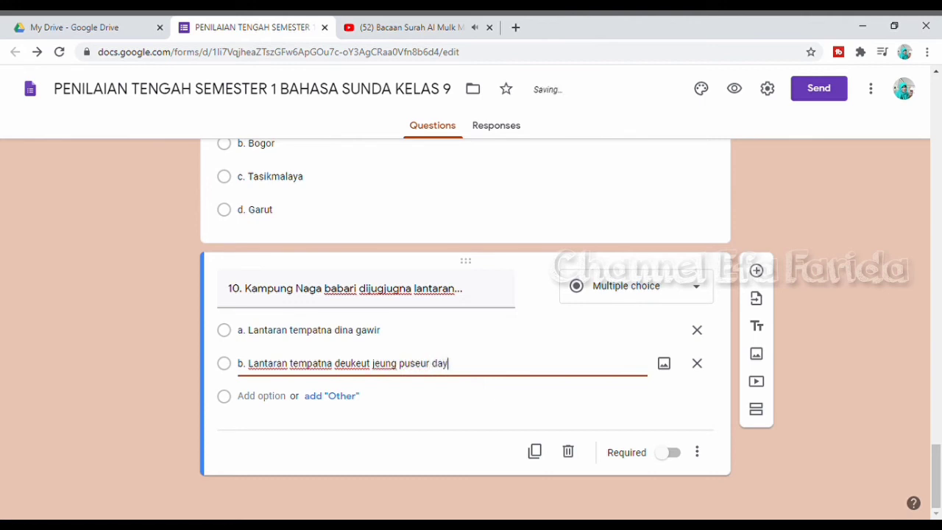
pyautogui.write('euh (pusat kota)')
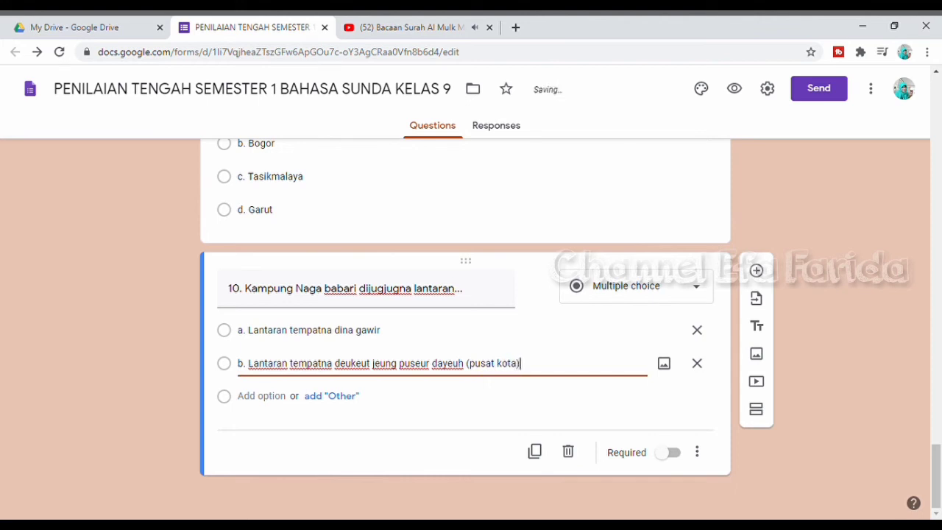
# - Add a third option to question 10: "c. Lantaran tempatna henteu jauh ti jalan gede antara Garut jeung Tasikmalaya"
pyautogui.press('Return')
pyautogui.write('c.')
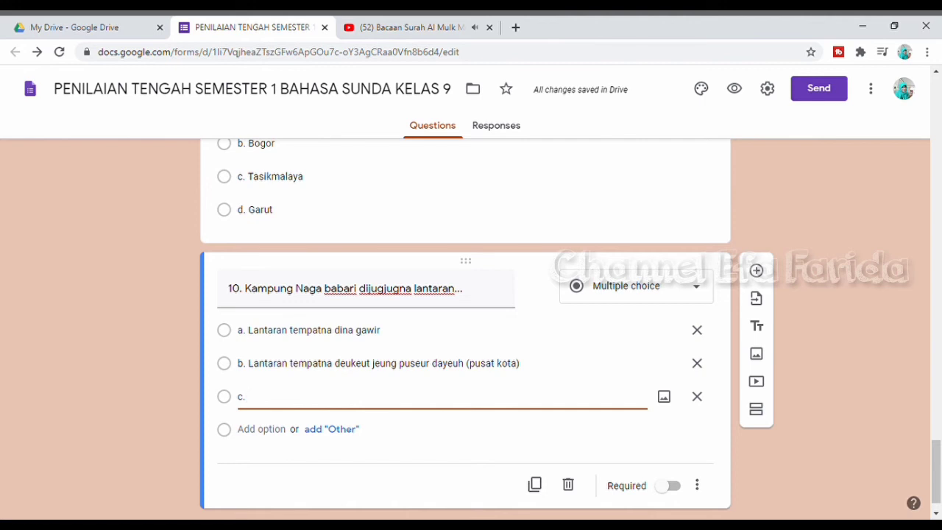
pyautogui.write('Lantaran')
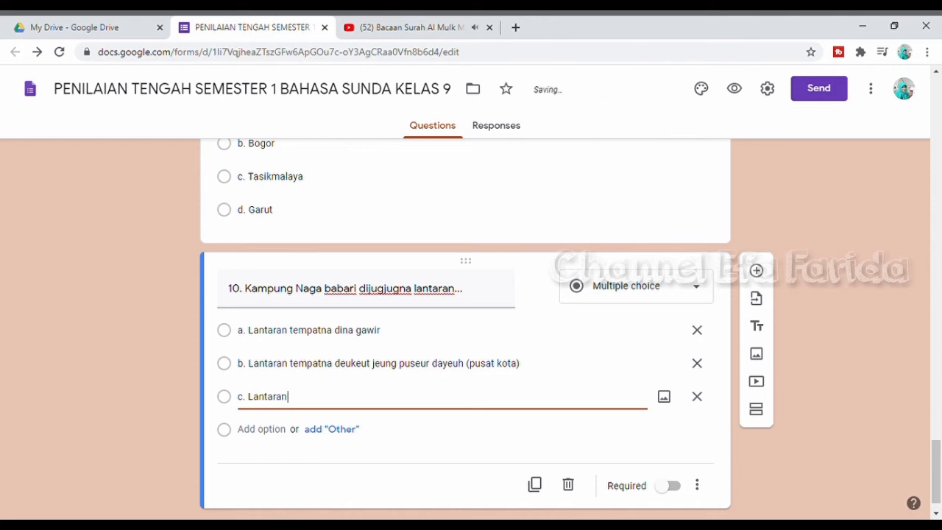
pyautogui.write(' tempatna hent')
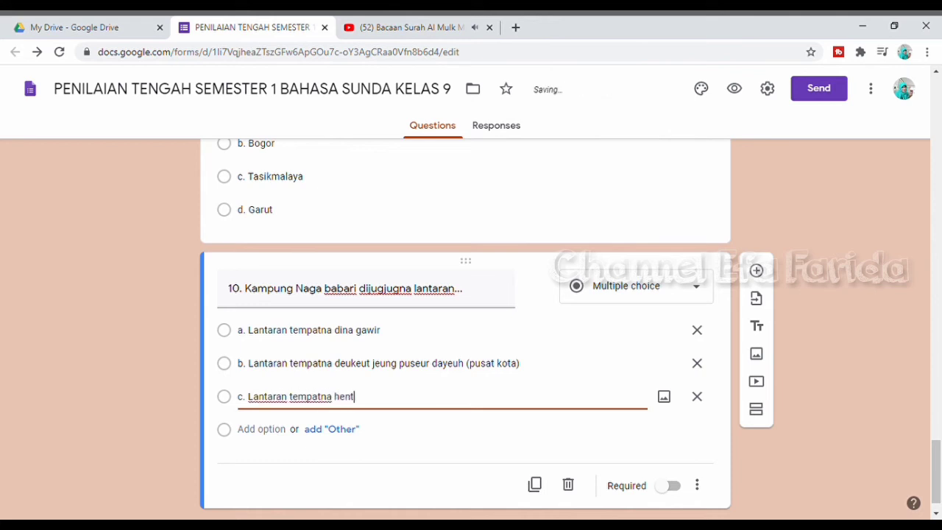
pyautogui.write('eu jauh ti jalan ')
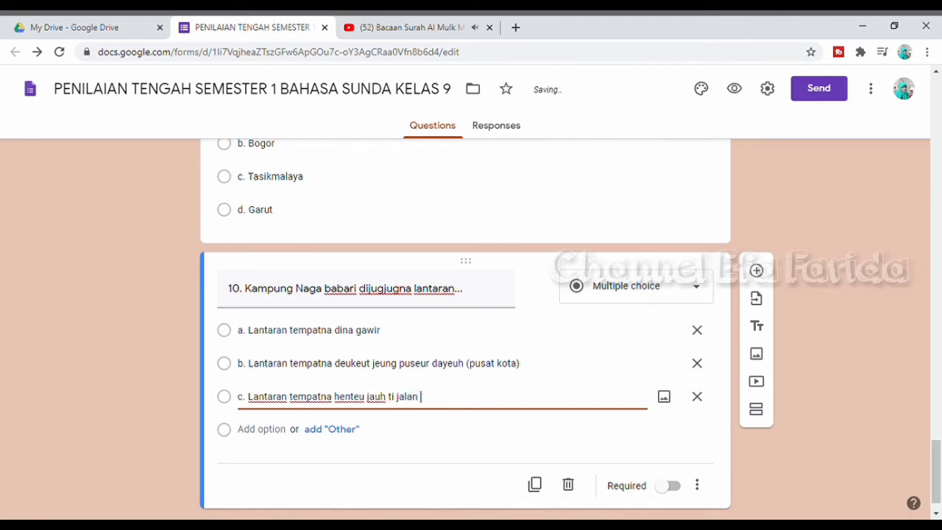
pyautogui.write('gede antara ')
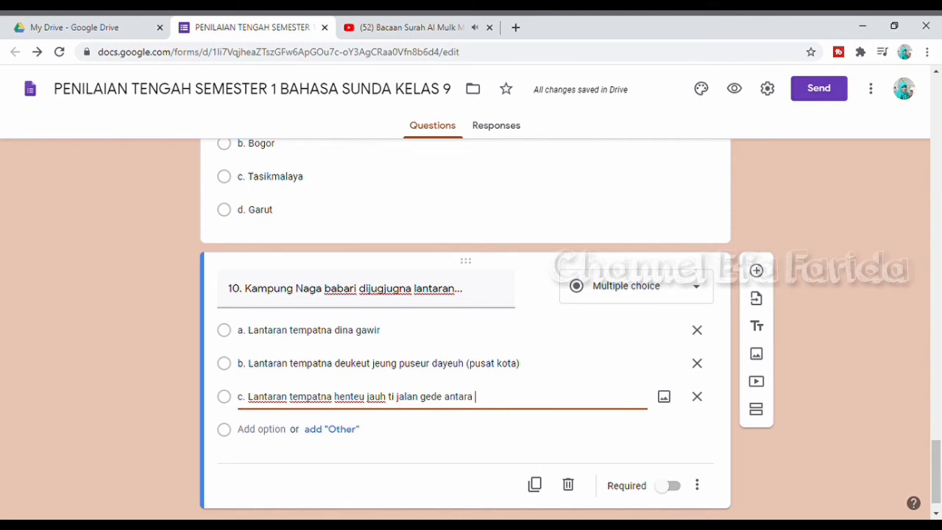
pyautogui.write('Garut ')
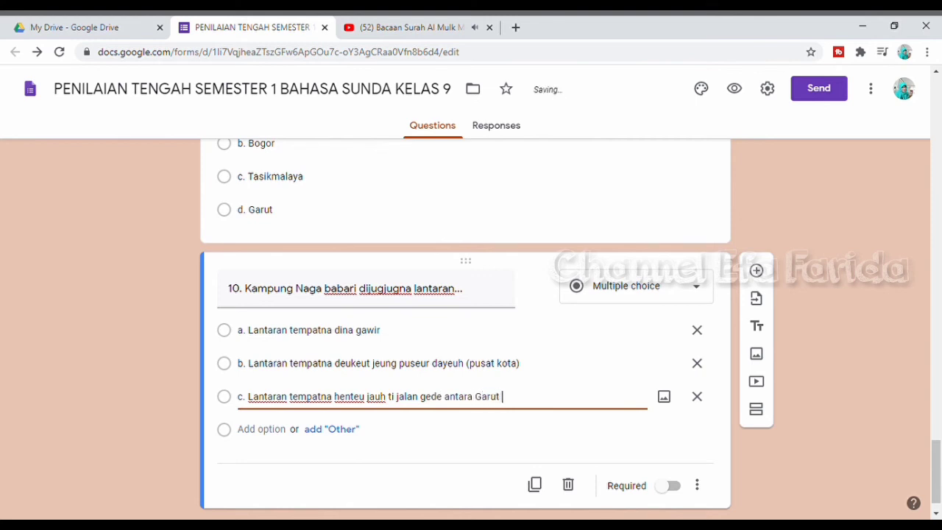
pyautogui.write('jeung Tasikmala')
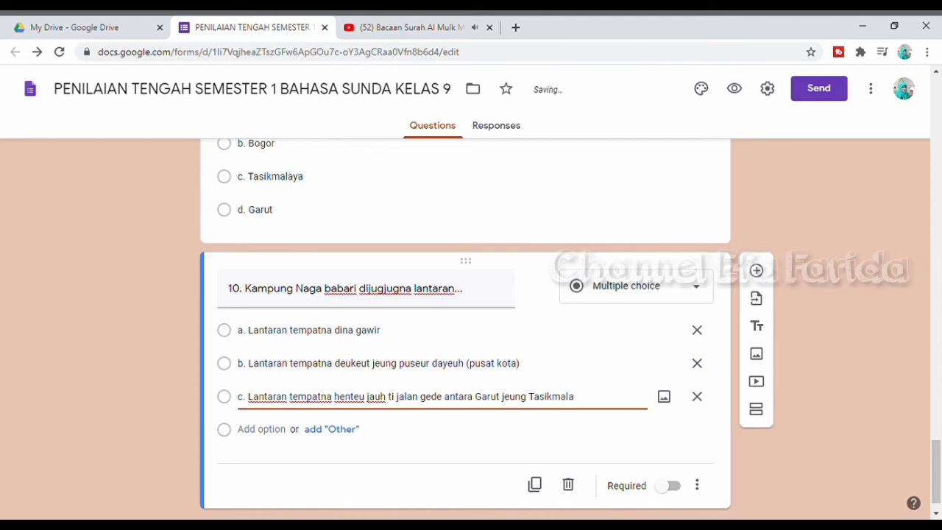
pyautogui.write('ya')
# - Add a fourth option to question 10, "d. Lantaran tempatna deukeut jeung jalan", and make the question required
pyautogui.press('Return')
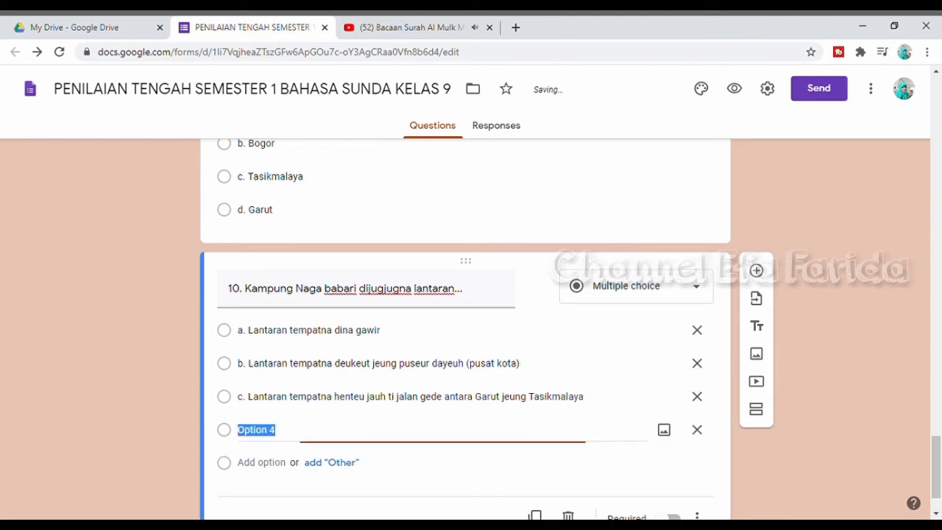
pyautogui.write('d. Lan')
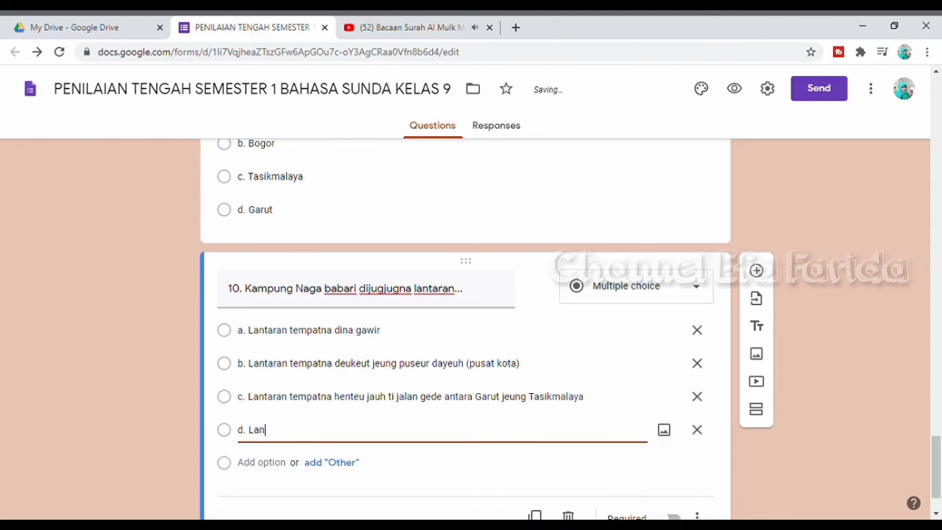
pyautogui.write('taran tempatna ')
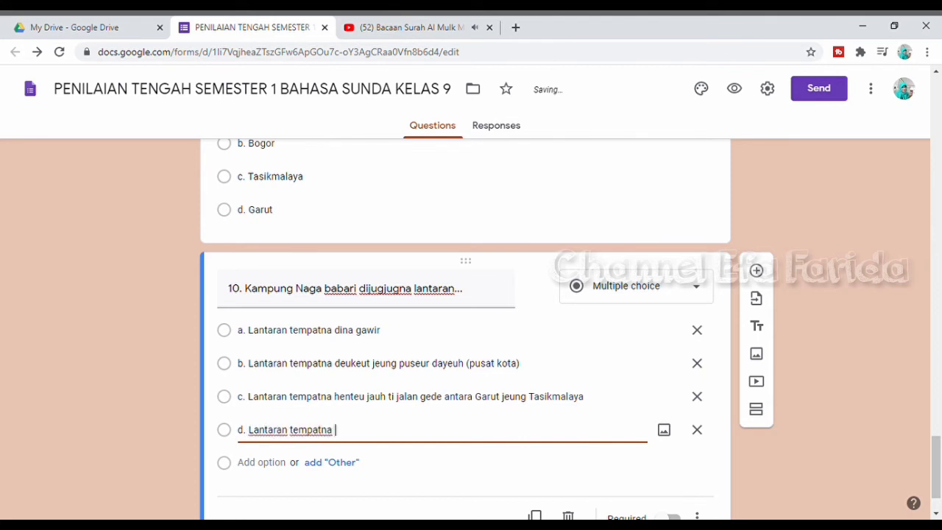
pyautogui.write('dek')
pyautogui.press('BackSpace')
pyautogui.write('ukdeu')
pyautogui.press('BackSpace')
pyautogui.press('BackSpace')
pyautogui.press('BackSpace')
pyautogui.write('eut jeung ')
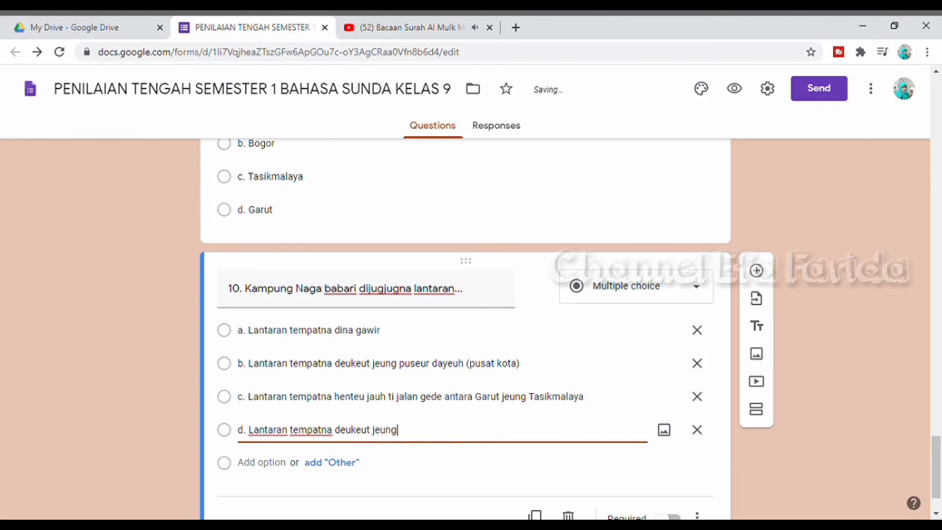
pyautogui.write('jalan')
pyautogui.click(673, 516)
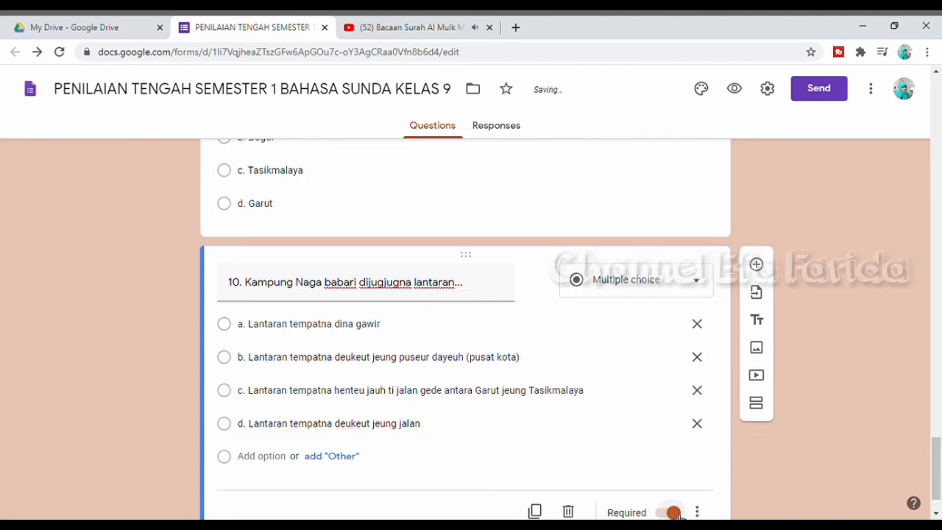
# - Add a new multiple-choice question below question 10 with the text "11. Mana nu bener..."
pyautogui.click(757, 266)
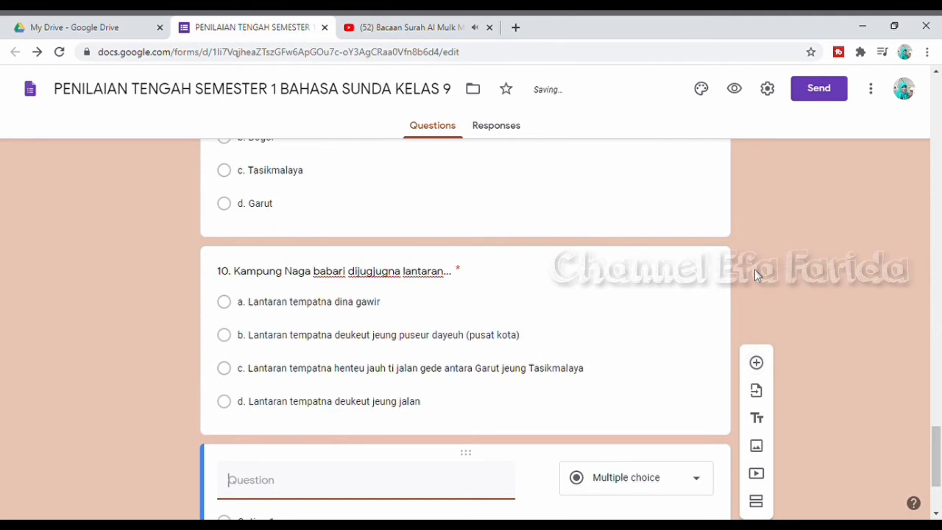
pyautogui.write('11.')
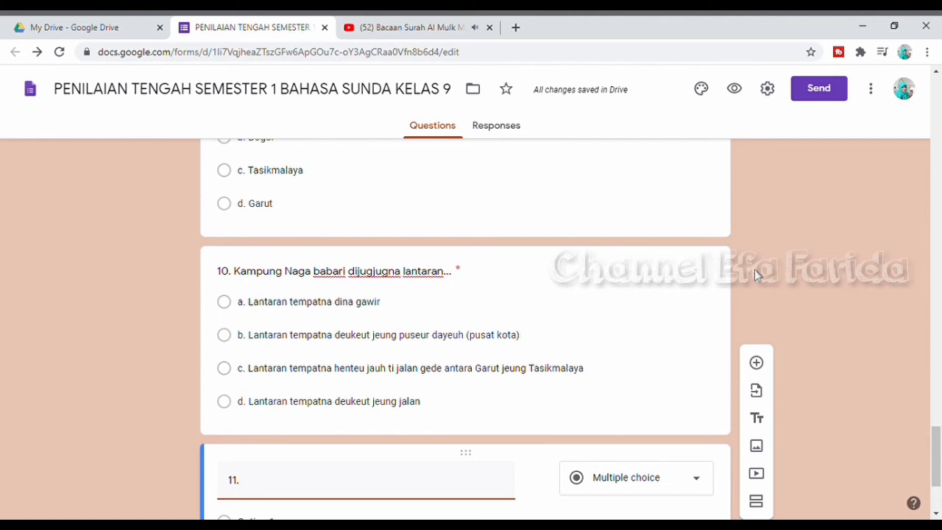
pyautogui.write('Mana k')
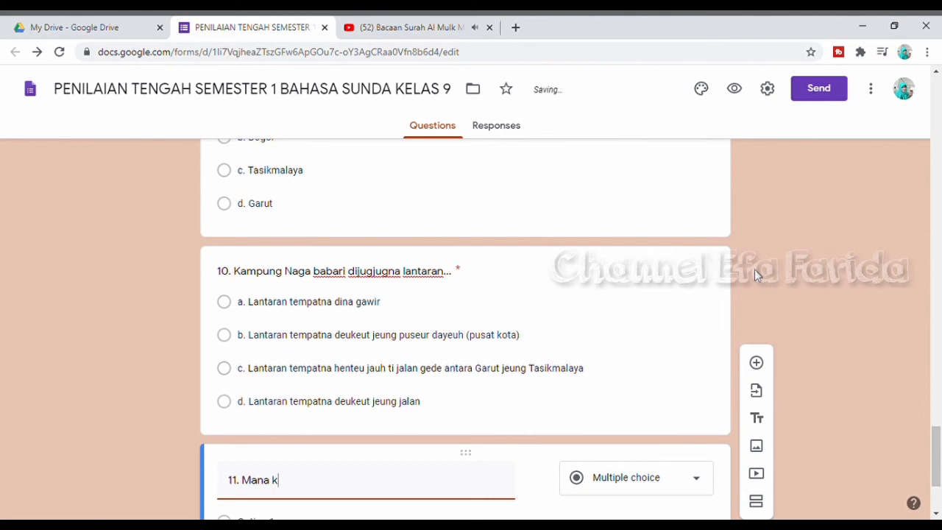
pyautogui.press('BackSpace')
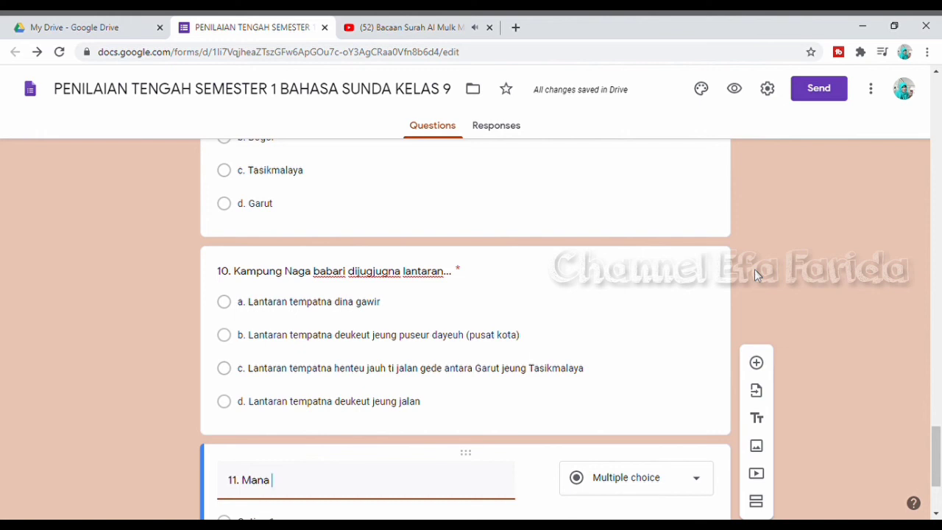
pyautogui.write('nu bener')
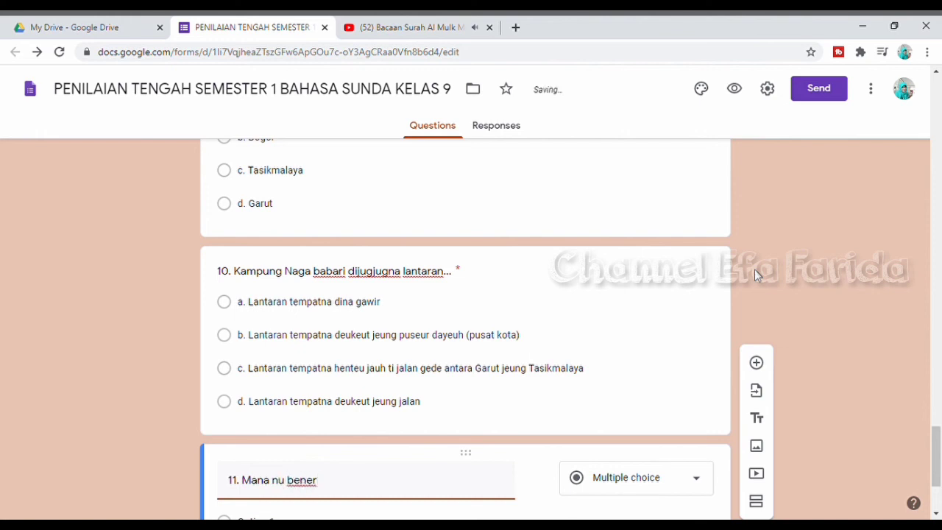
pyautogui.write('...')
# - Fill in the first option of question 11 as "a. Kampung Naga di Tasikmalaya"
pyautogui.scroll(-2, 940, 500)
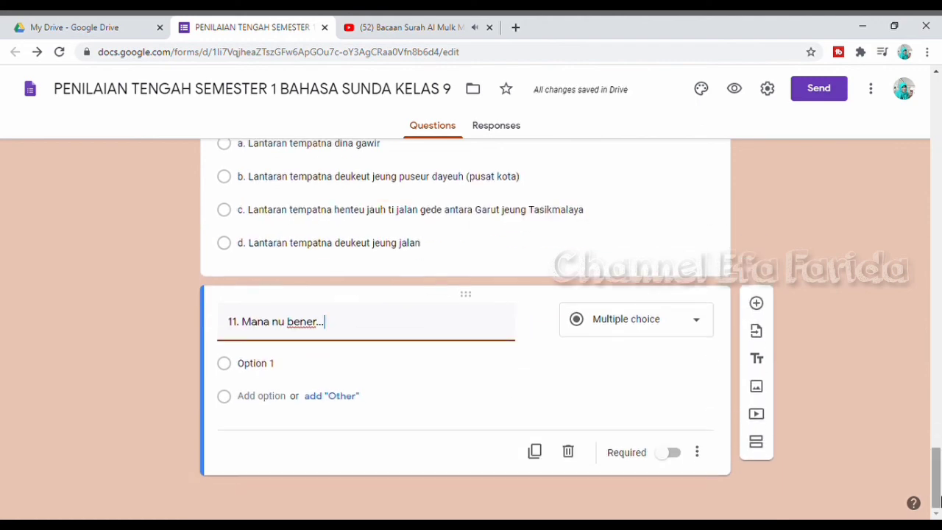
pyautogui.click(267, 372)
pyautogui.write('a.')
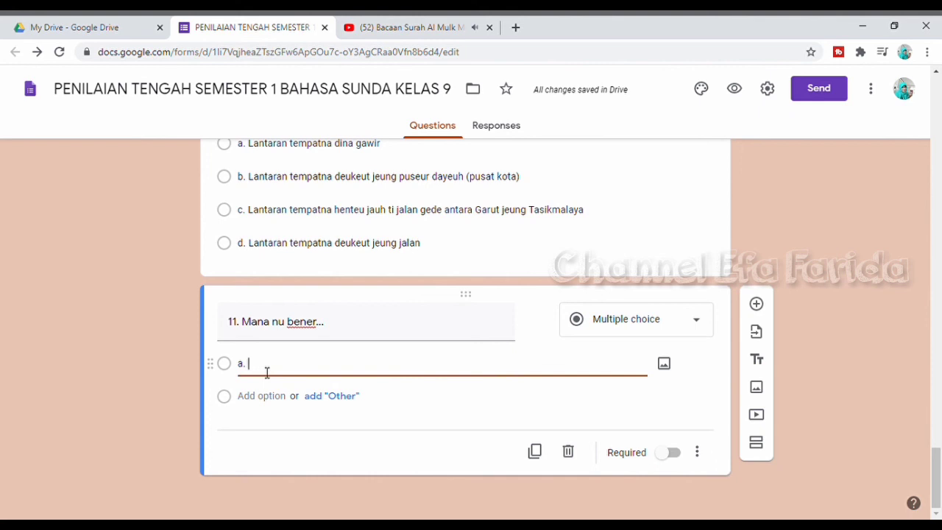
pyautogui.write('Kampung ')
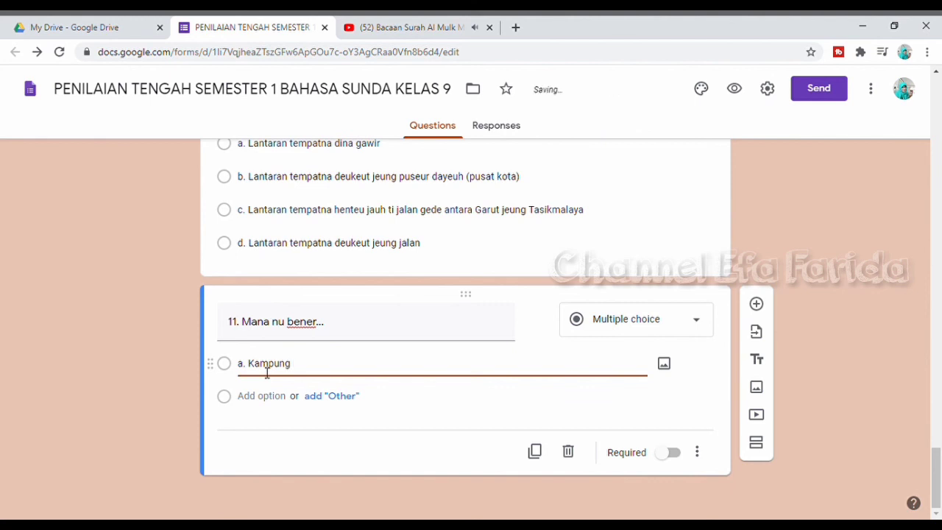
pyautogui.write('Naga di Tasiml')
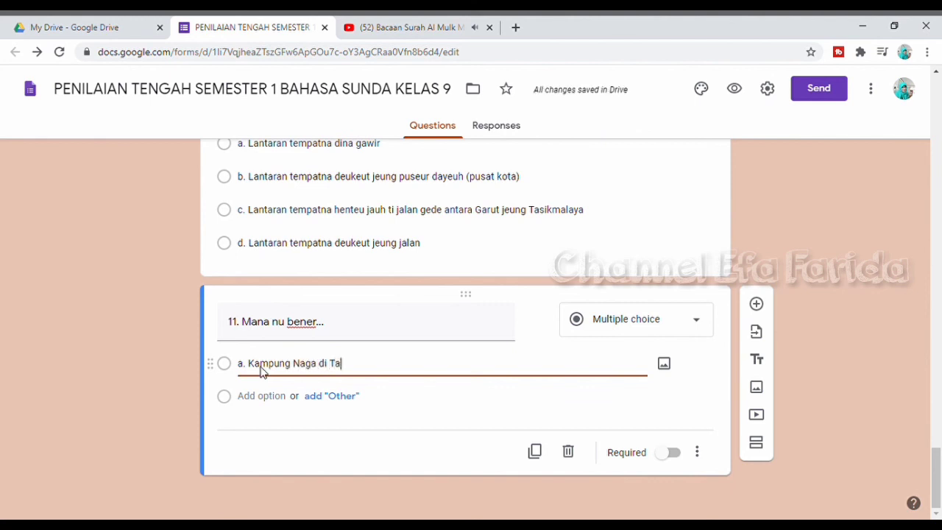
pyautogui.press('BackSpace')
pyautogui.press('BackSpace')
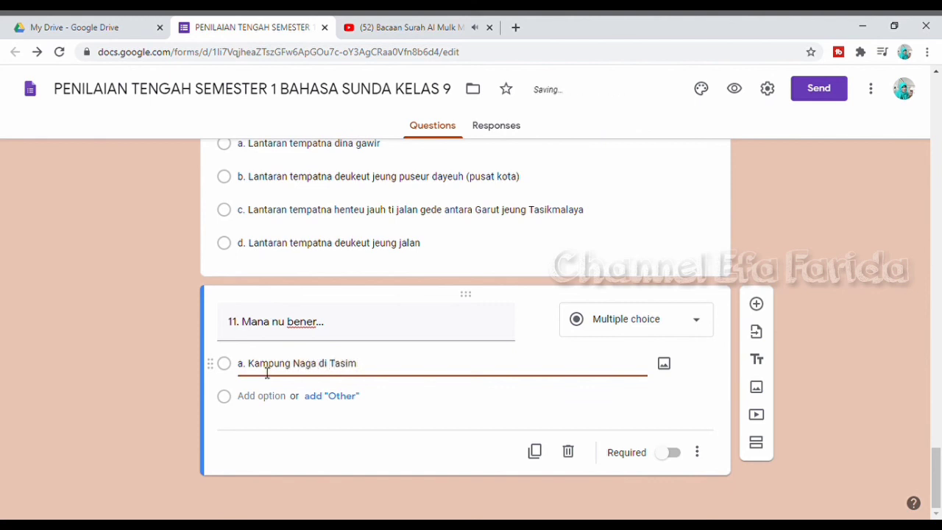
pyautogui.write('kmlaya')
pyautogui.press('BackSpace')
pyautogui.press('BackSpace')
pyautogui.press('BackSpace')
pyautogui.press('BackSpace')
pyautogui.write('alaya')
# - Add a second option to question 11: "b. Kampung Kasepuhan Ciptagelar di Bandung"
pyautogui.press('Return')
pyautogui.write('b')
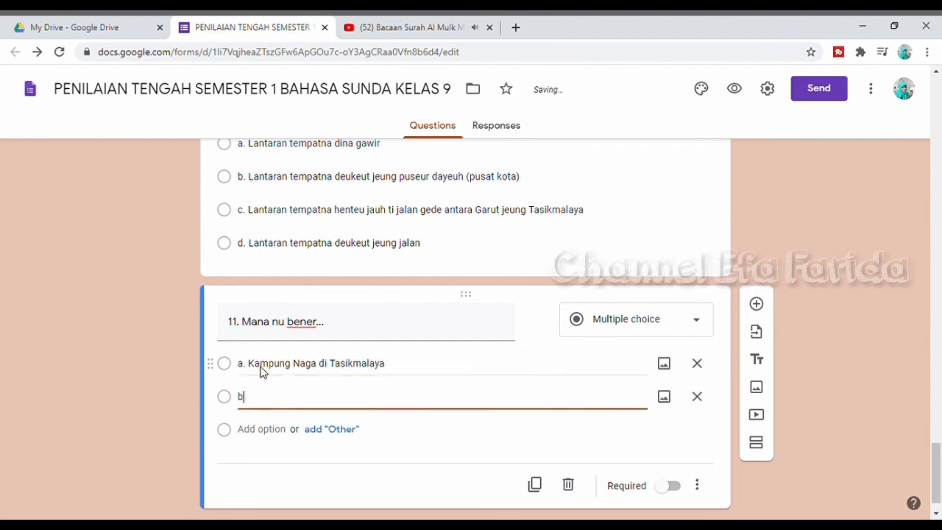
pyautogui.write('. Kampung')
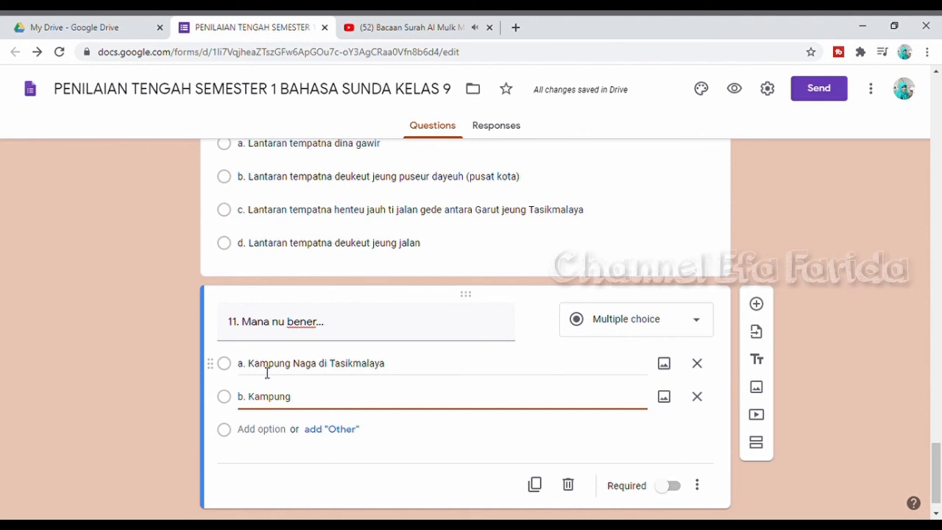
pyautogui.write('Kasepuhan C')
pyautogui.press('Tab')
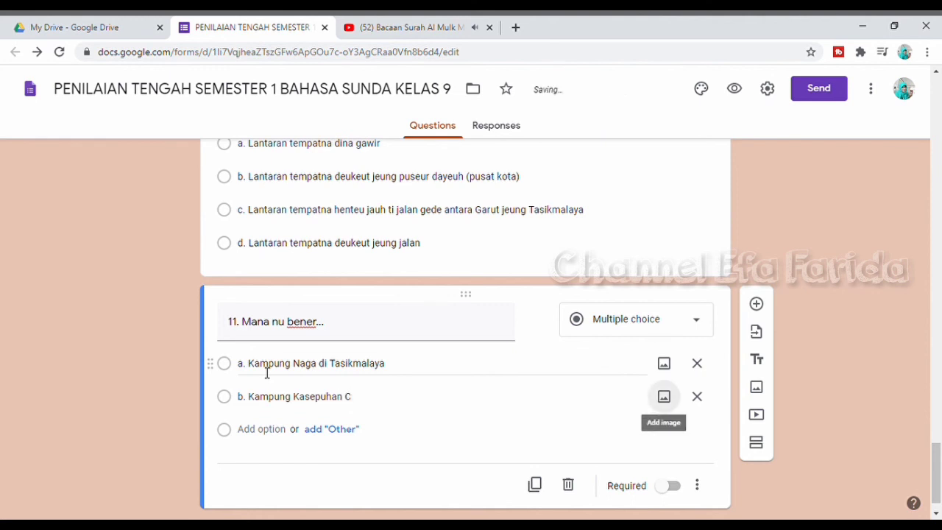
pyautogui.click(360, 410)
pyautogui.click(361, 410)
pyautogui.write('iptagelar di')
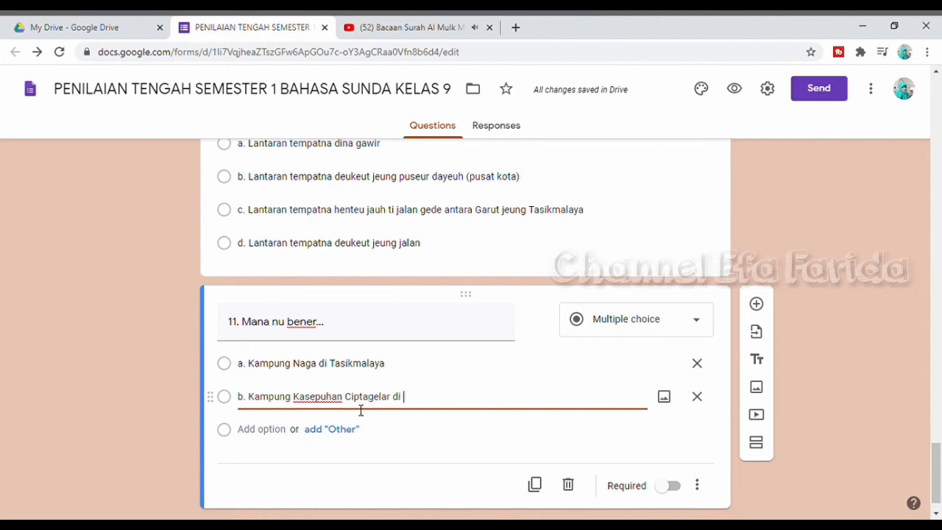
pyautogui.write('Bandung')
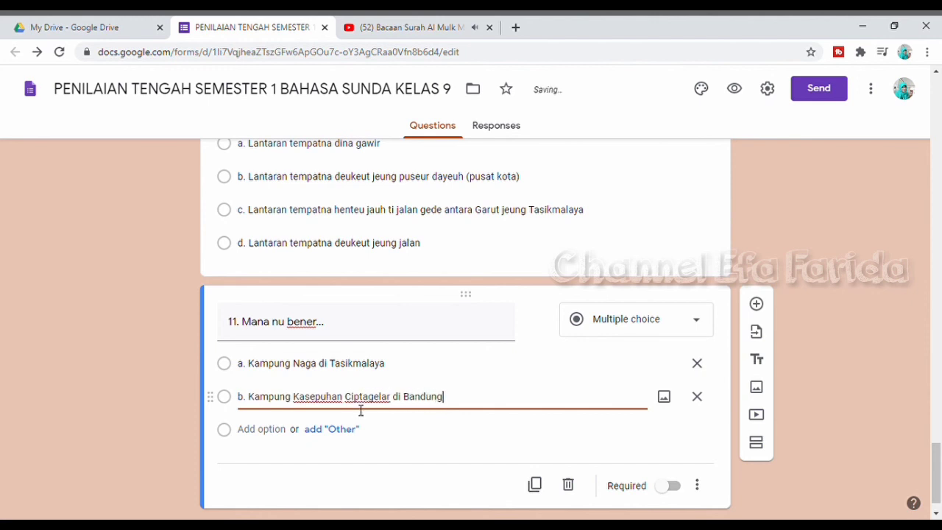
# - Add a third option to question 11, beginning with "c. Kam"
pyautogui.press('Return')
pyautogui.write('c. Kam')
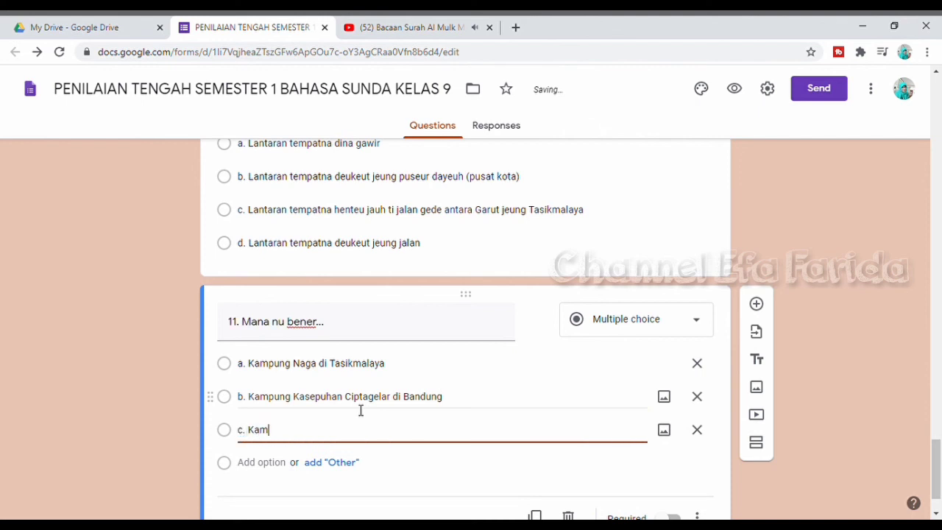